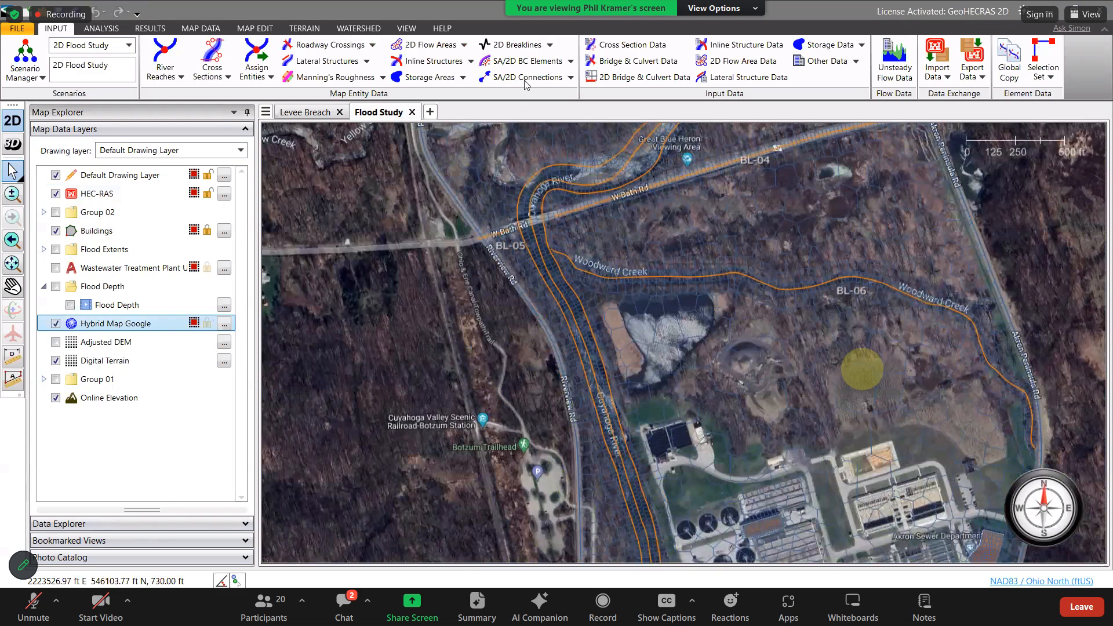
Draw an SA/2D connection across the Cuyahoga River along breaklines BL-01 to BL-03, with ID DAM and a 50 ft structure width.
scroll(862, 370, "down", 1)
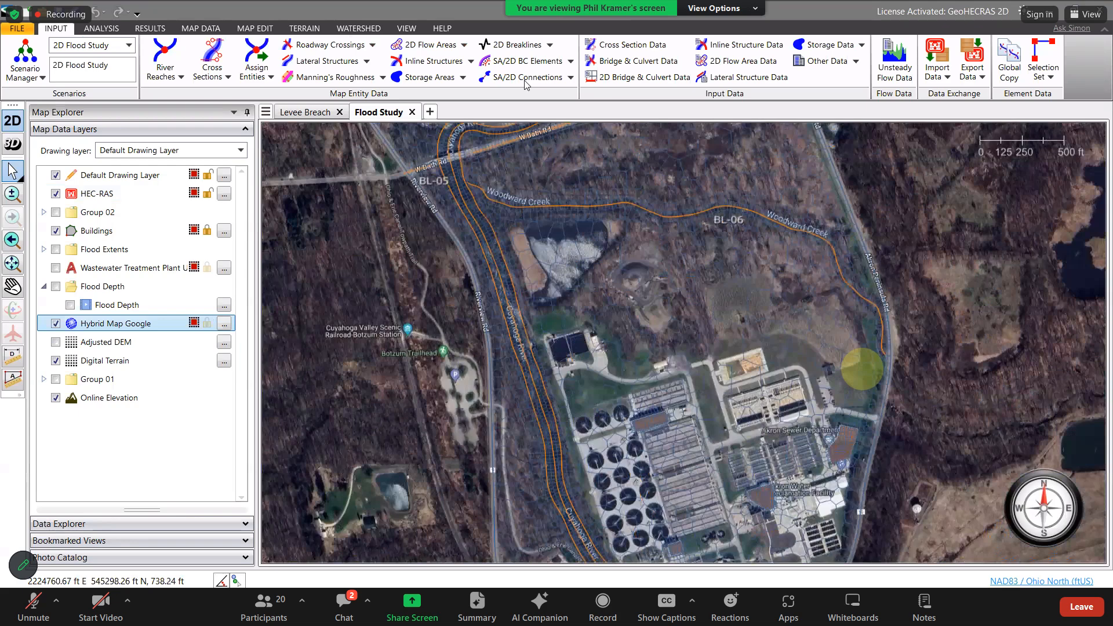
left_click_drag(862, 369, 807, 236)
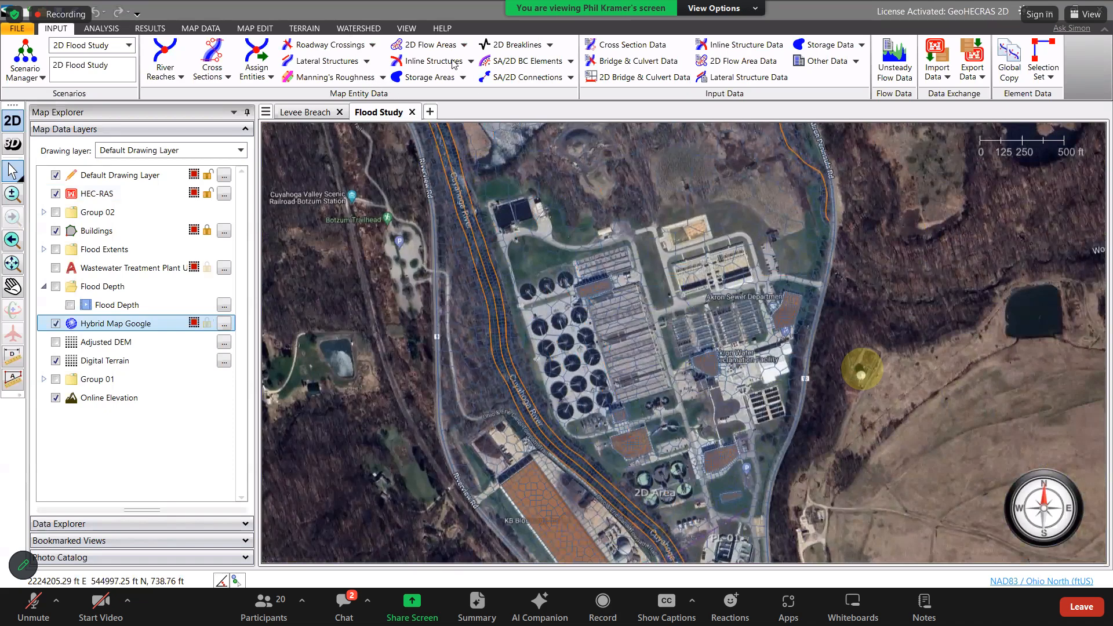
left_click(525, 77)
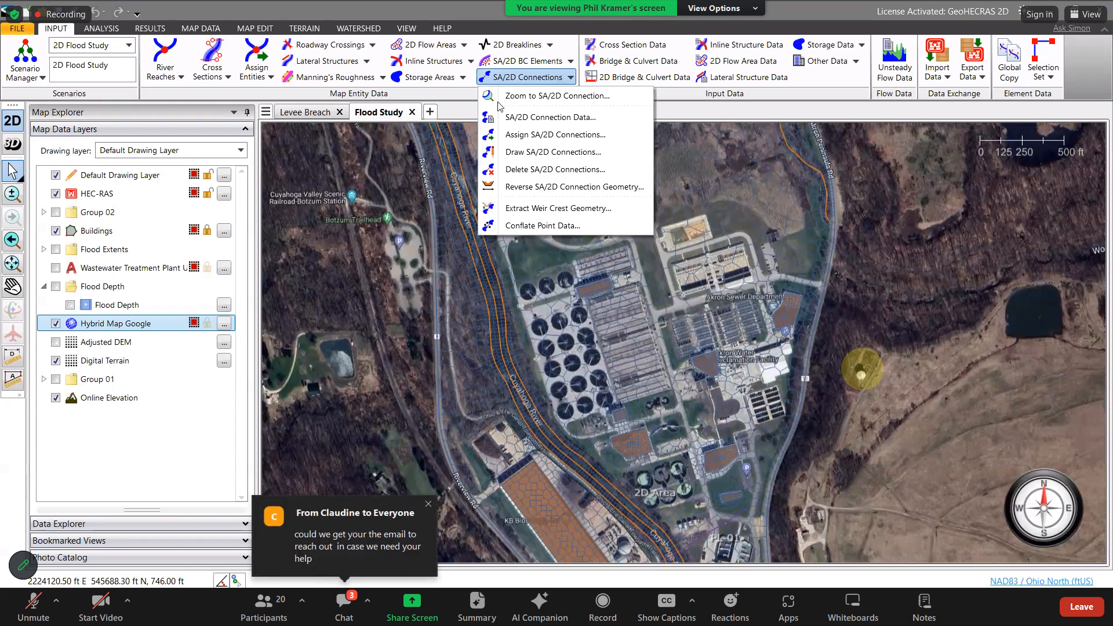
left_click(524, 152)
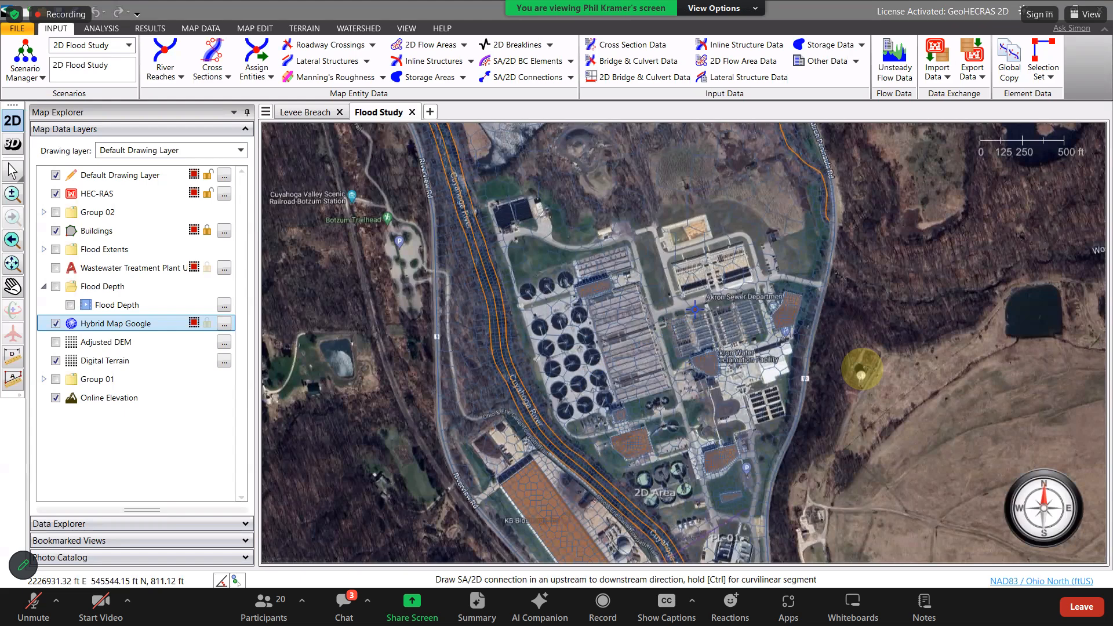
scroll(712, 378, "up", 3)
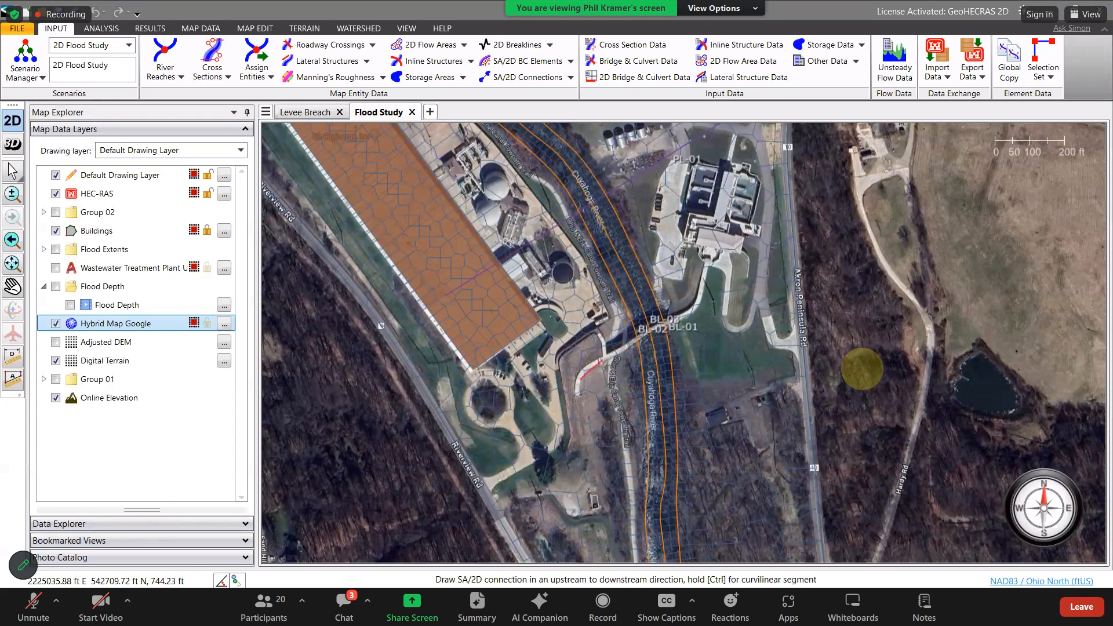
double_click(664, 303)
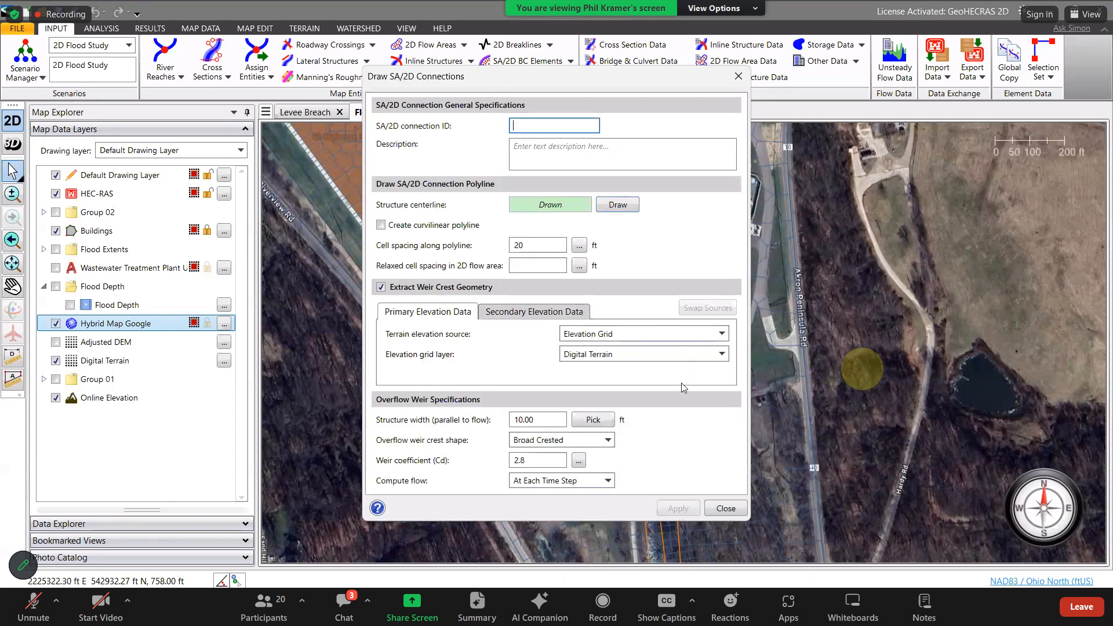
left_click(605, 424)
type("DAM")
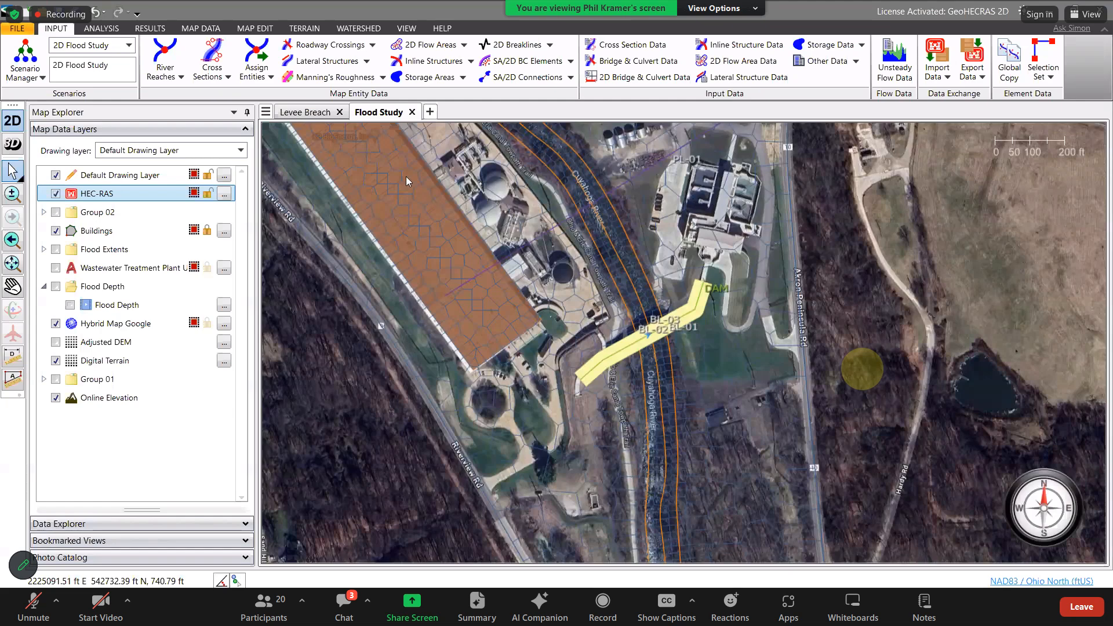
Review the DAM connection's overflow weir and dam breach specifications, closing the connection data when finished.
double_click(660, 329)
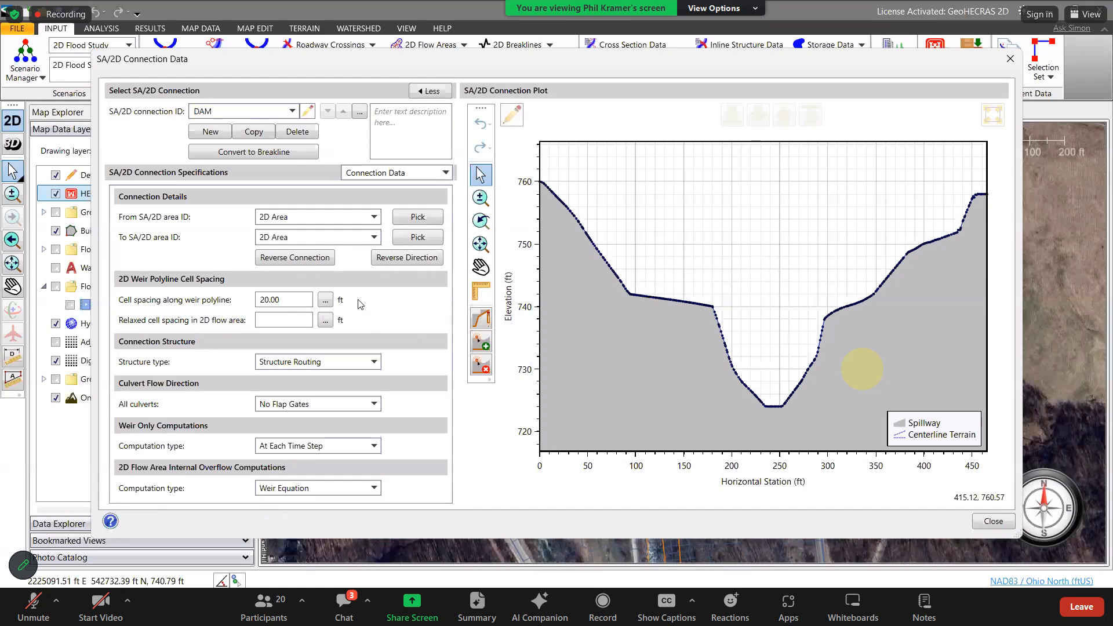
key("Down")
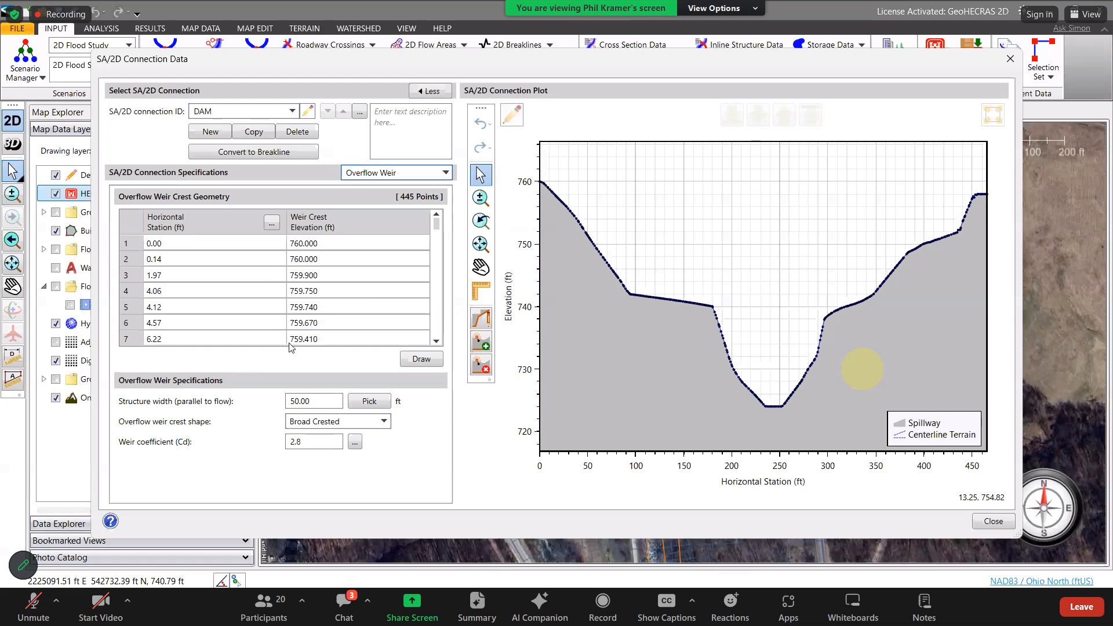
left_click(396, 173)
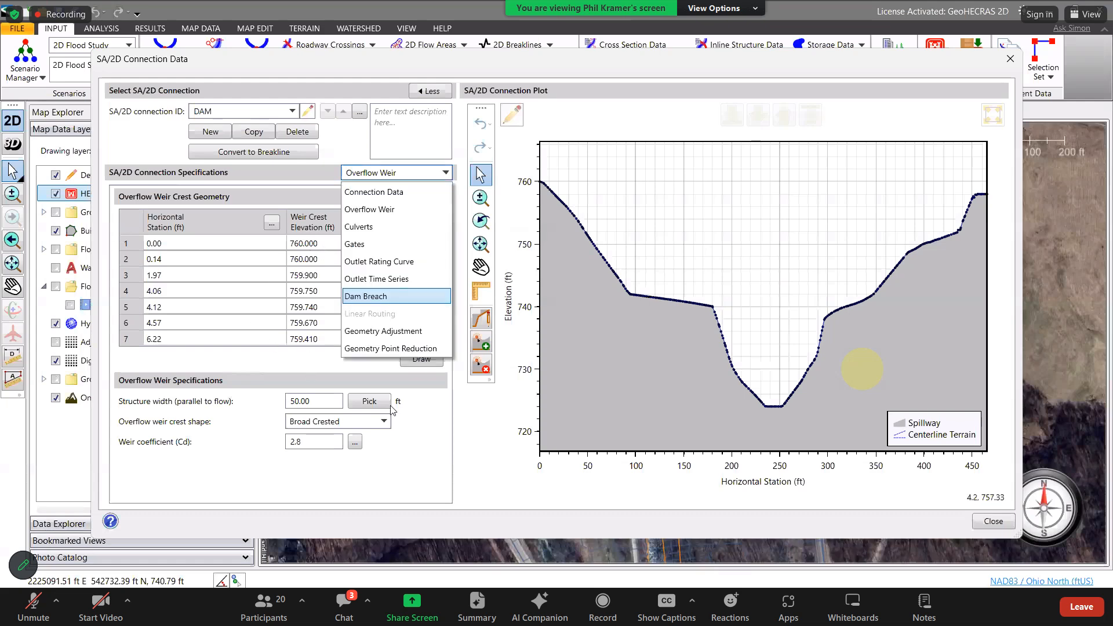
key("Return")
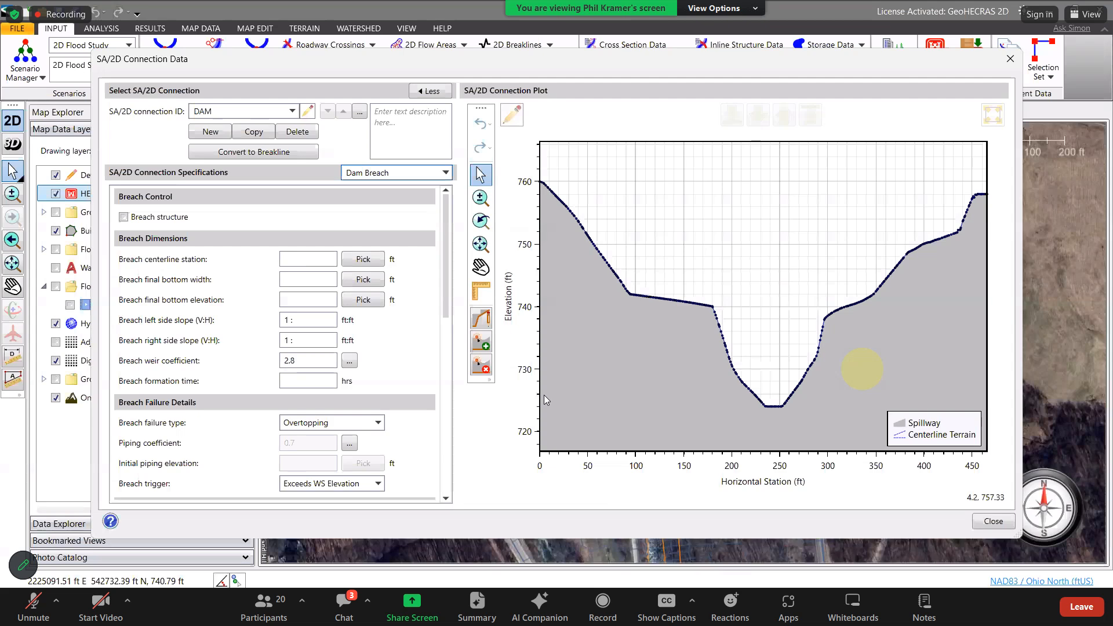
left_click(994, 521)
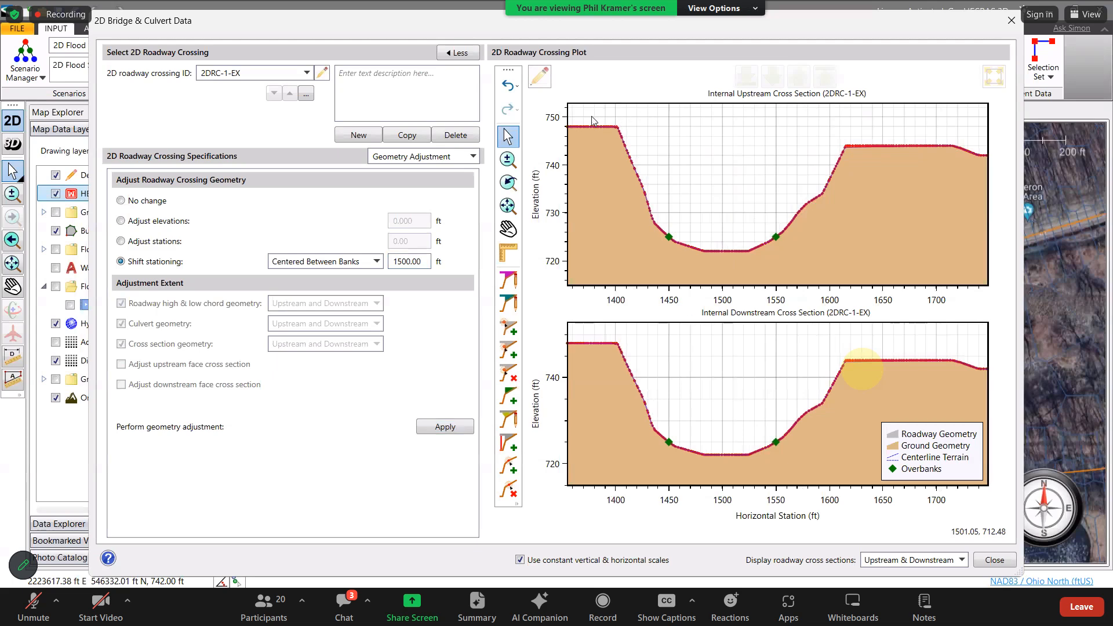
Show the deck roadway geometry of crossing 2DRC-1-EX and copy the upstream deck to the downstream cross section.
left_click(432, 157)
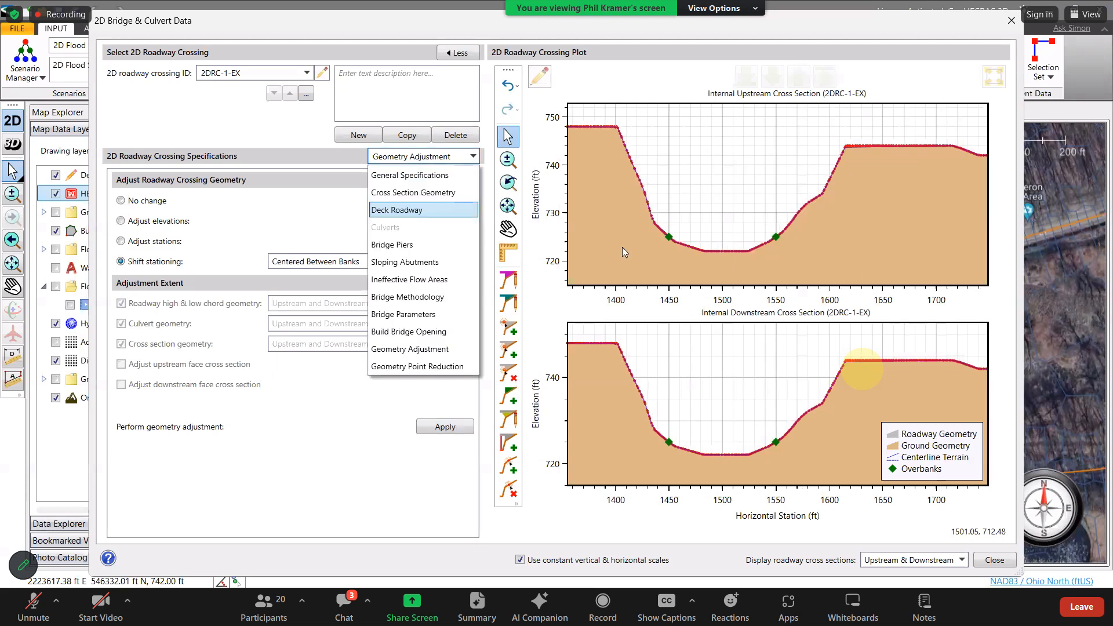
left_click(422, 209)
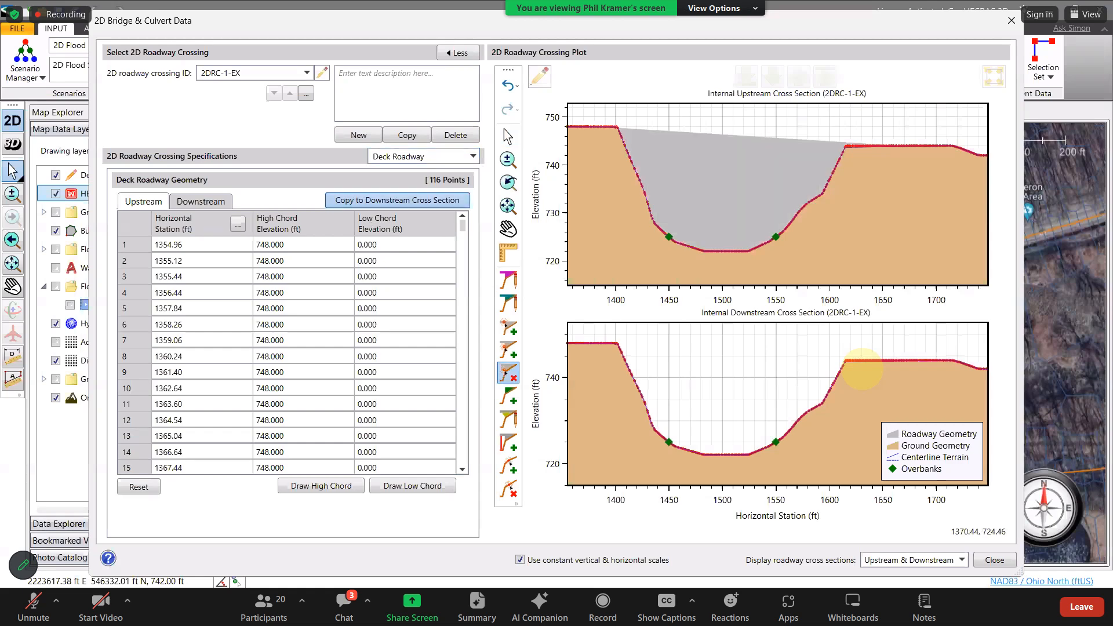
left_click(398, 200)
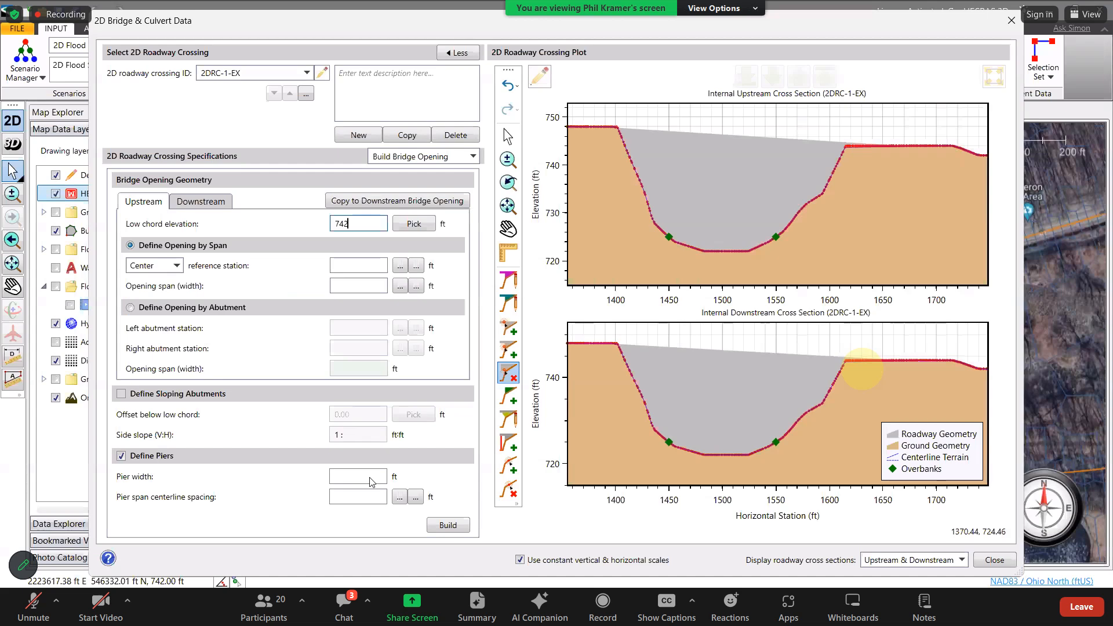
Build a bridge opening with low chord 742 ft, center station 1500, span 100 ft, and 2.5 ft piers spaced 30 ft, upstream and downstream.
key("Tab")
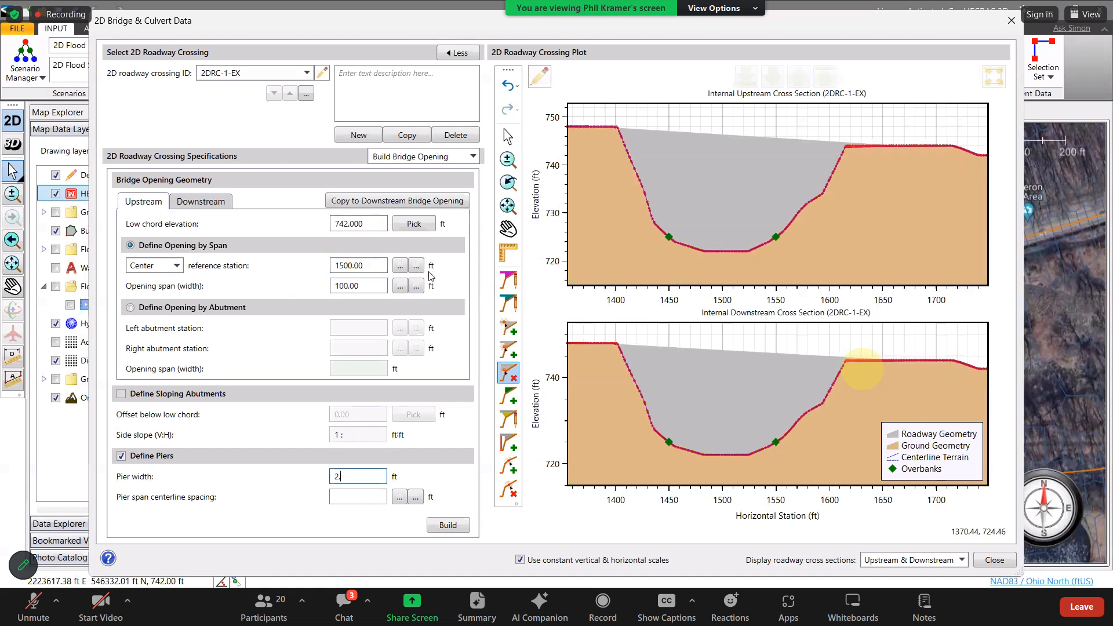
type("2.5")
key("Tab")
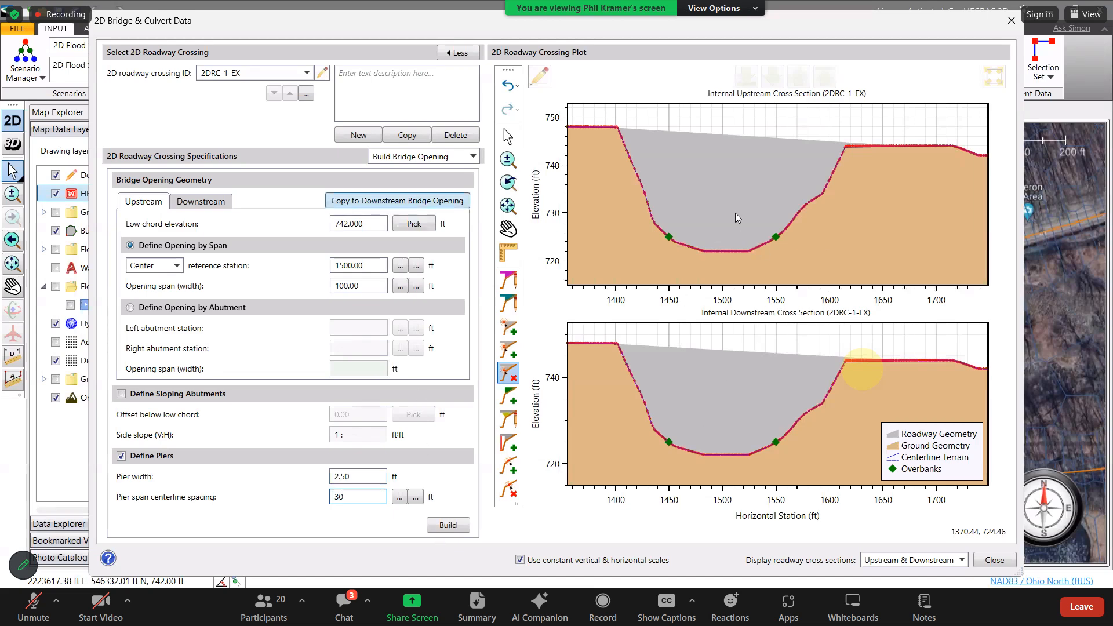
key("Return")
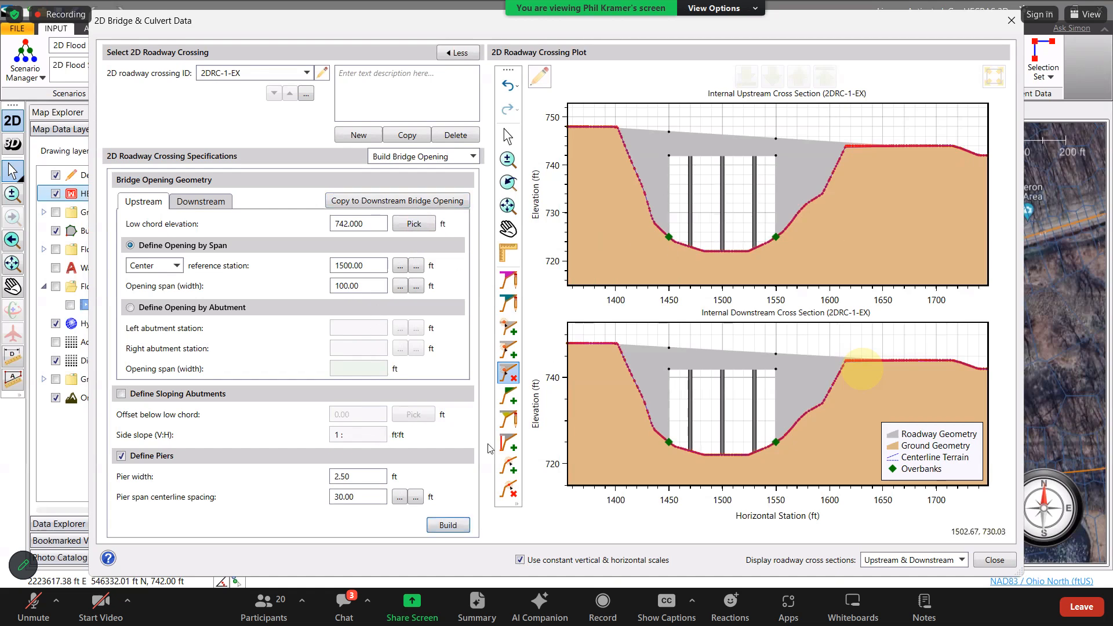
Clear the low chord, reference station, opening span and pier values, and remove the piers from the bridge opening.
left_click_drag(373, 478, 331, 476)
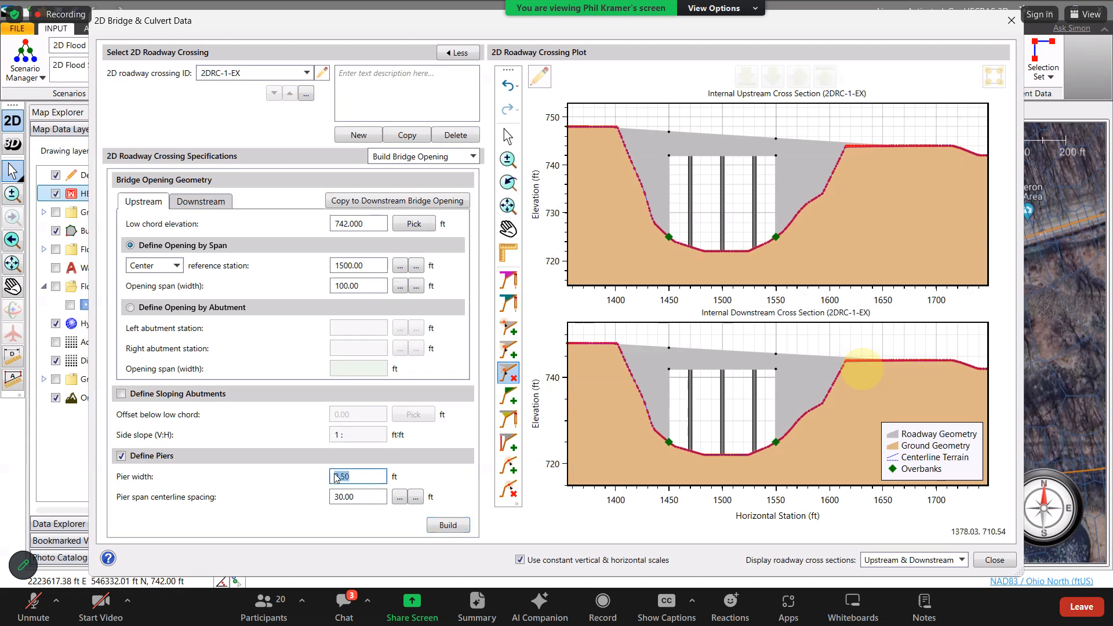
key("BackSpace")
left_click_drag(379, 497, 332, 498)
key("BackSpace")
left_click_drag(378, 226, 332, 225)
key("BackSpace")
left_click_drag(373, 268, 323, 288)
key("BackSpace")
left_click(337, 287)
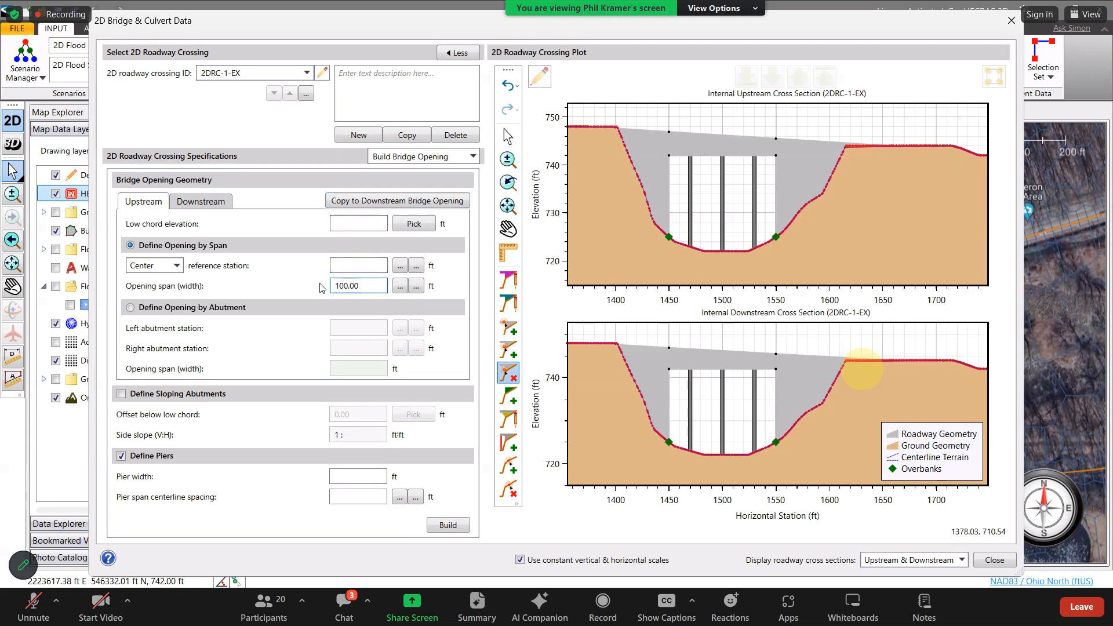
key("BackSpace")
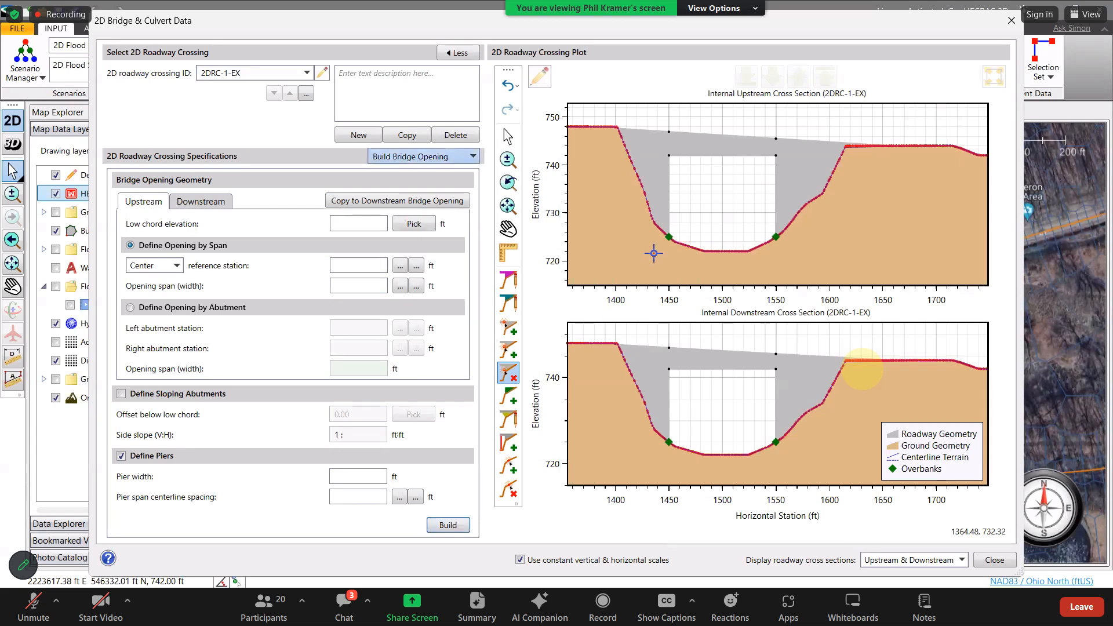
Draw a twin-arch low chord on the upstream deck roadway from about station 1456 to 1543, peaking at about 740 ft.
left_click(446, 157)
left_click(397, 210)
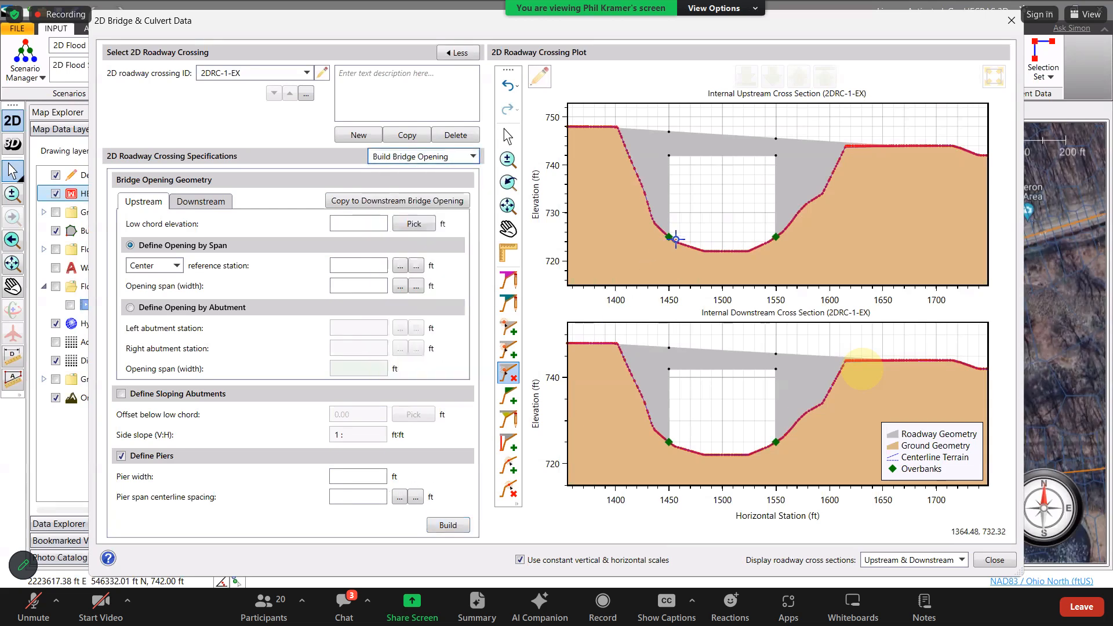
left_click(412, 486)
left_click(674, 237)
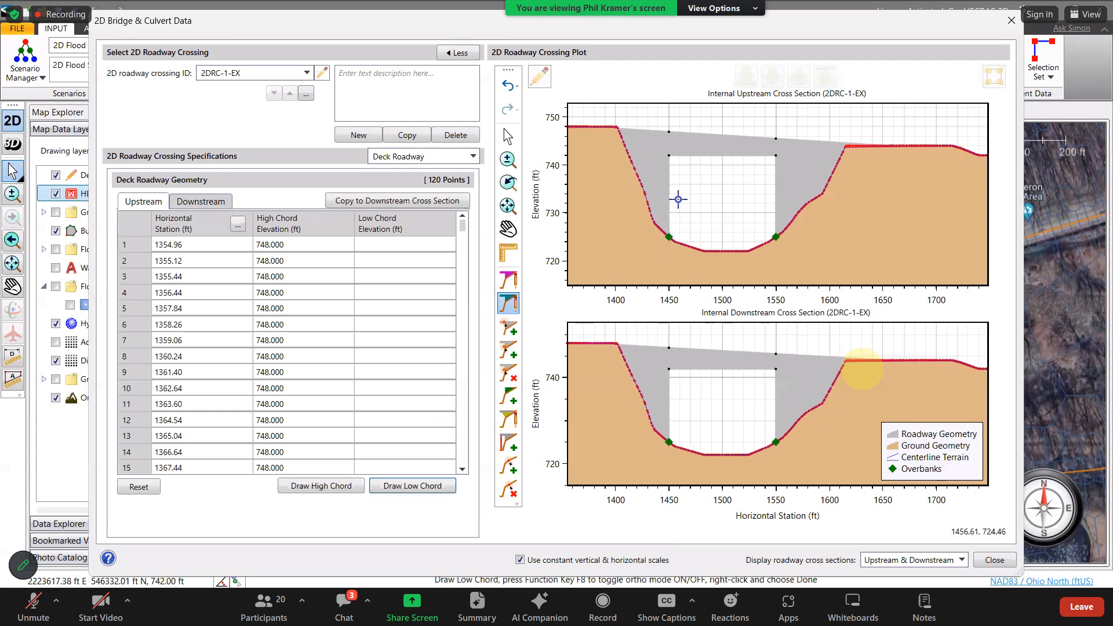
left_click(690, 168)
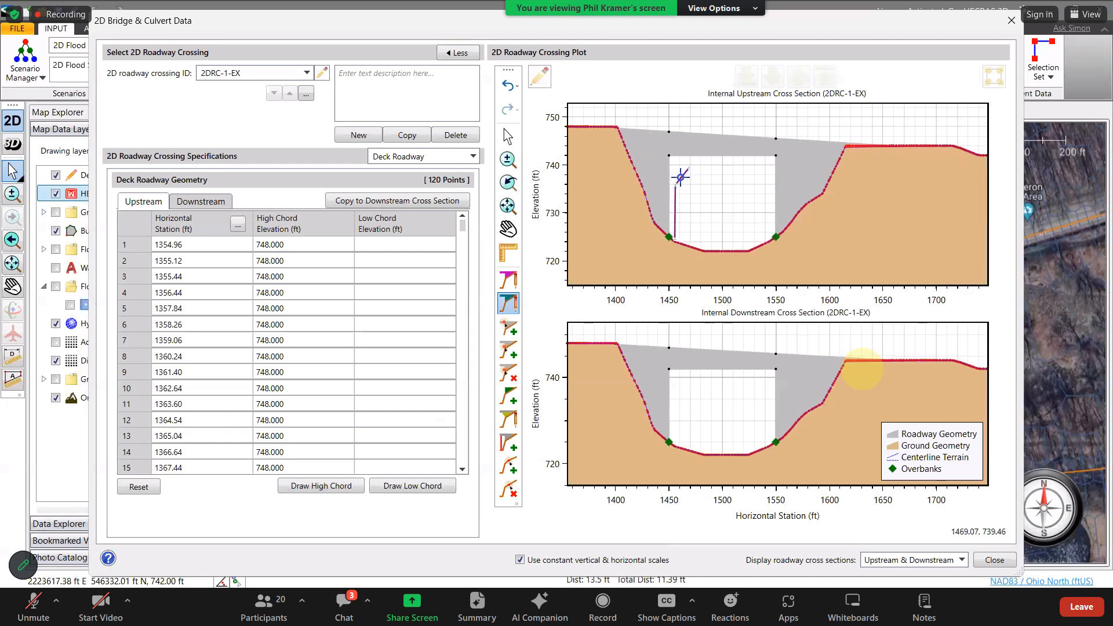
left_click(683, 166)
left_click(695, 160)
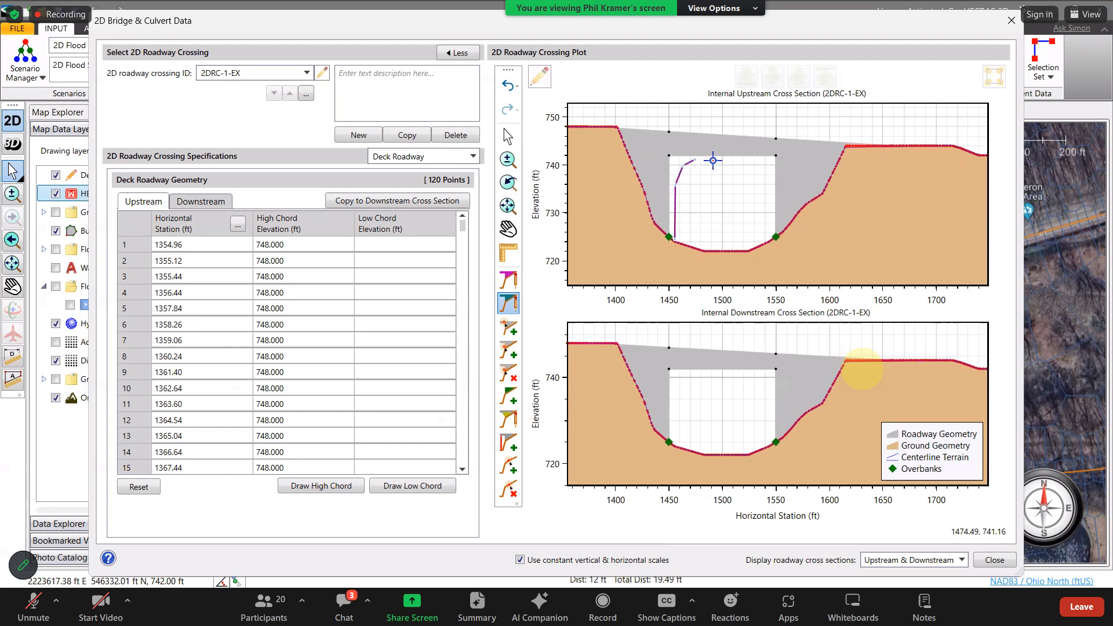
left_click(702, 166)
left_click(704, 166)
left_click(713, 168)
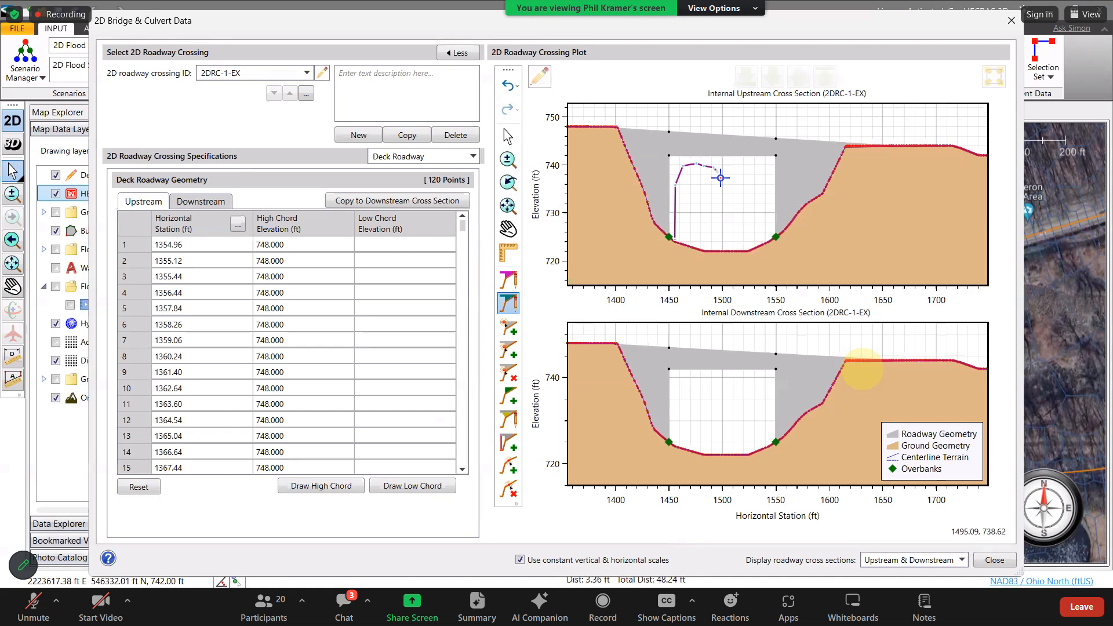
left_click(719, 176)
left_click(721, 180)
left_click(727, 171)
left_click(735, 166)
left_click(754, 165)
left_click(765, 182)
left_click(767, 180)
double_click(768, 239)
Remove the leftover rectangular-opening roadway points beside the arches near stations 1450 and 1550, and copy the deck to the downstream cross section.
scroll(666, 234, "up", 4)
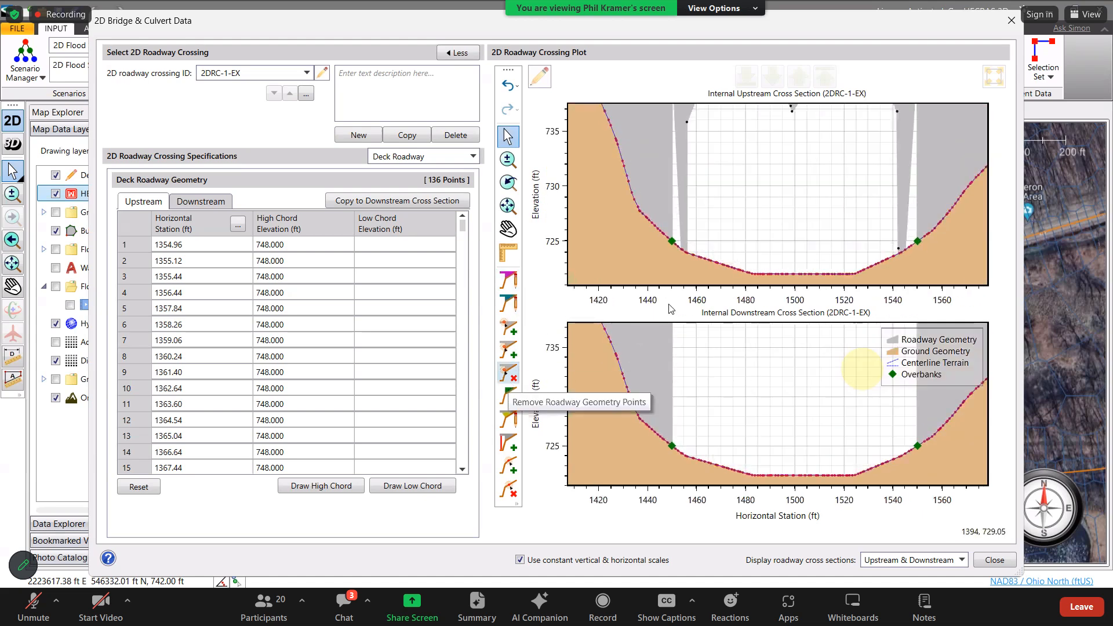
left_click(508, 373)
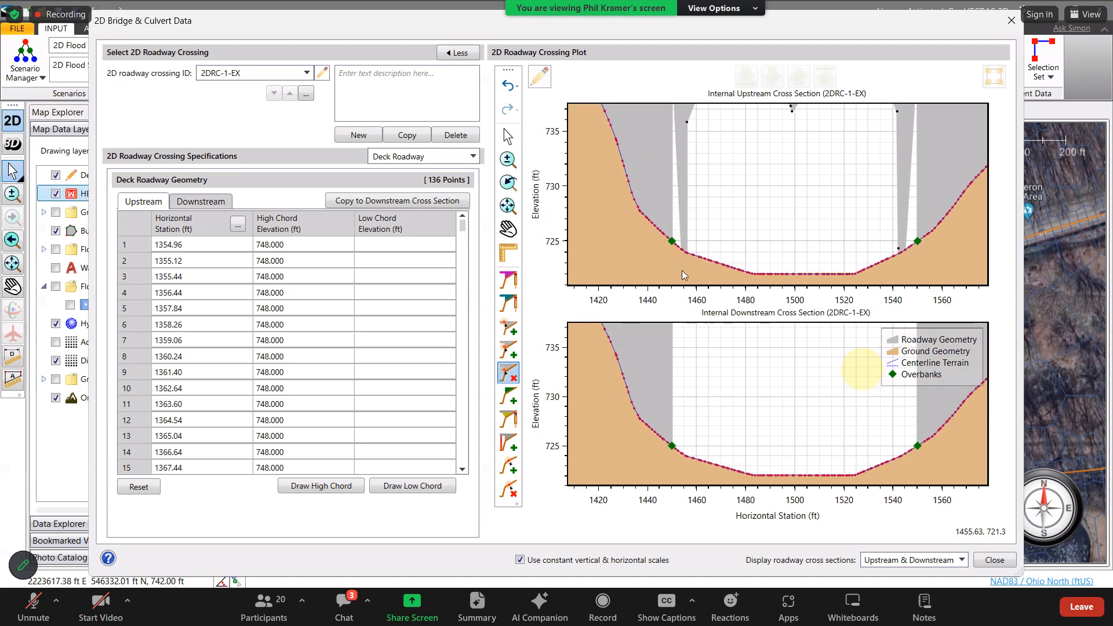
scroll(671, 193, "down", 3)
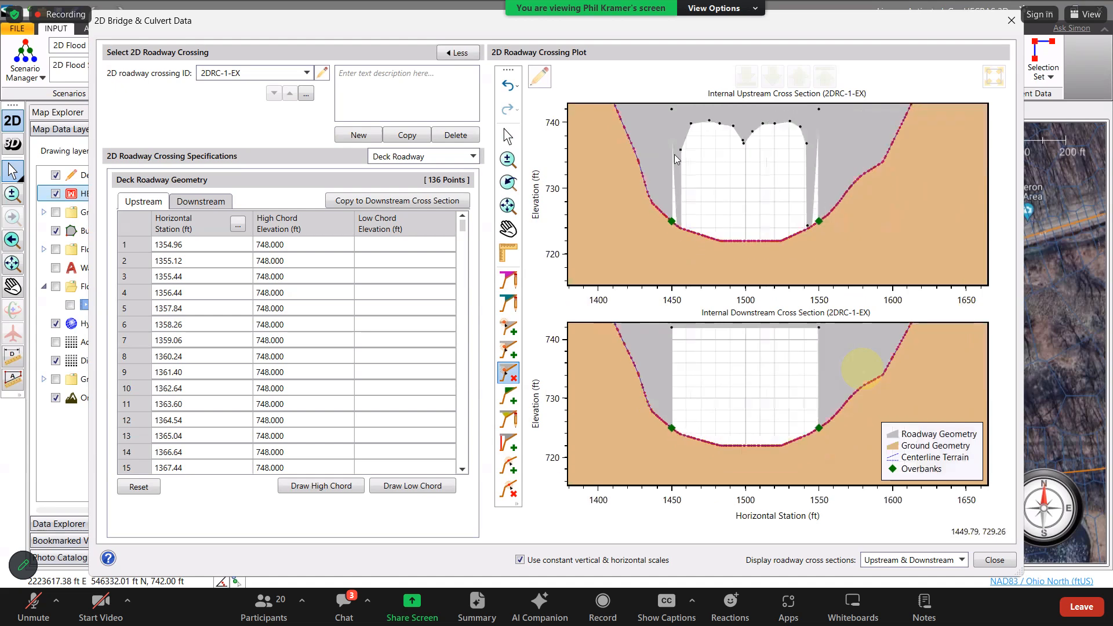
scroll(673, 143, "down", 2)
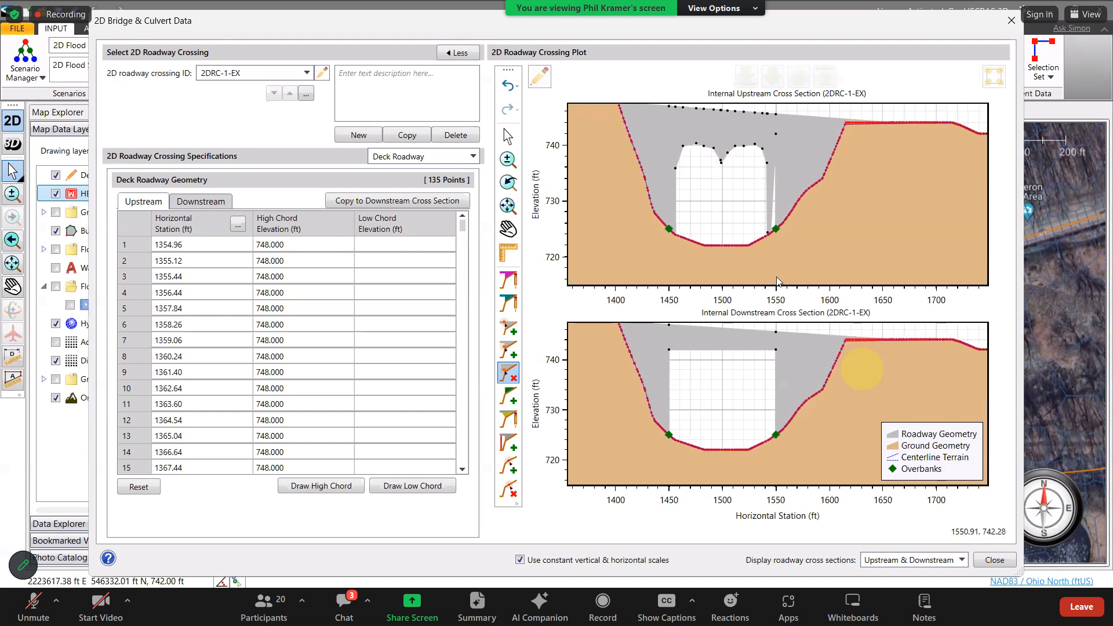
scroll(787, 275, "up", 2)
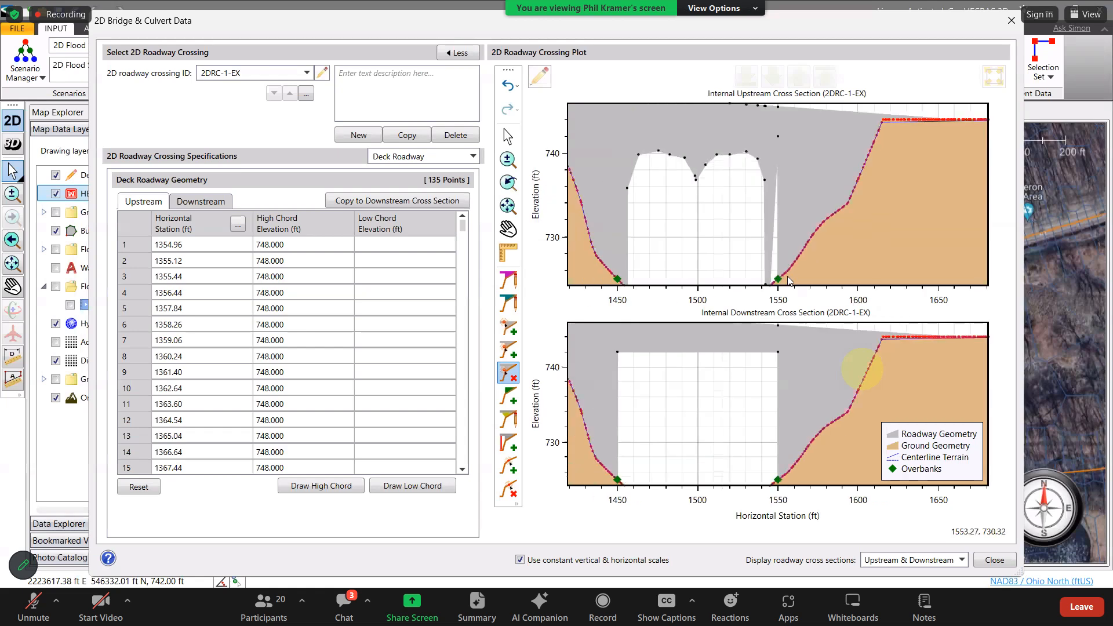
scroll(788, 281, "down", 2)
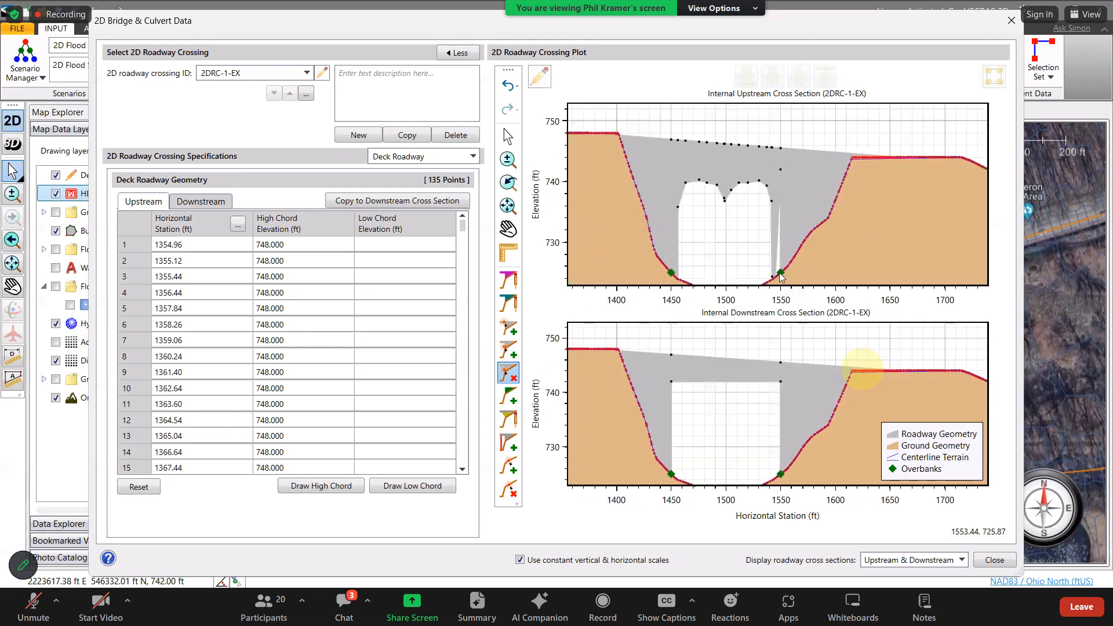
scroll(777, 155, "up", 1)
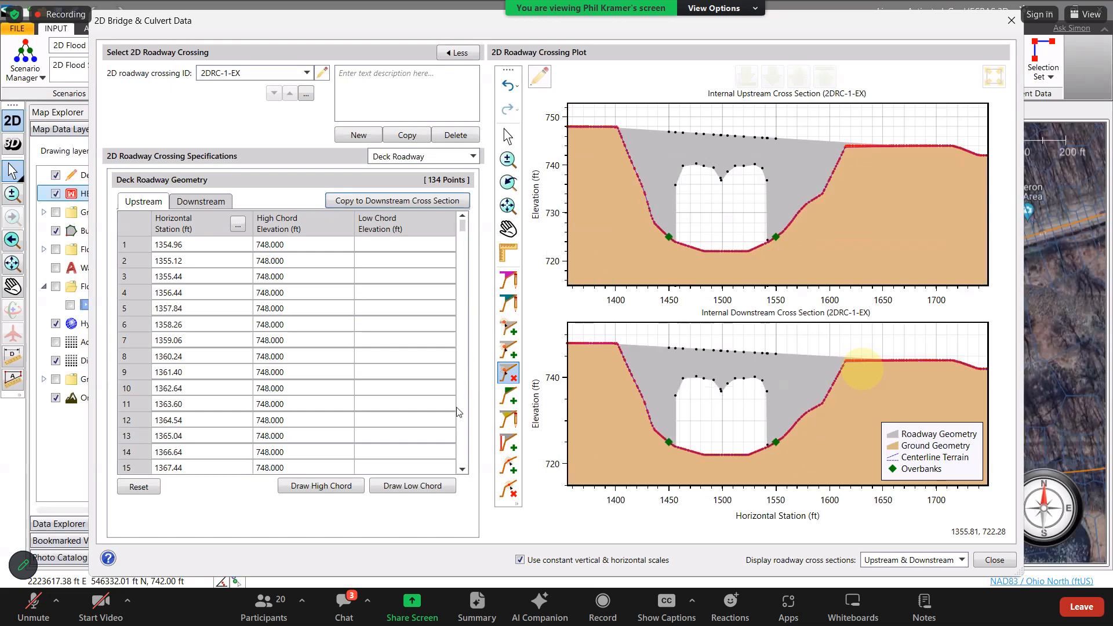
Draw a gently sloping low chord on the upstream deck from about station 1411 to 1603, ending near 740 ft, and copy it to the downstream section.
left_click(416, 487)
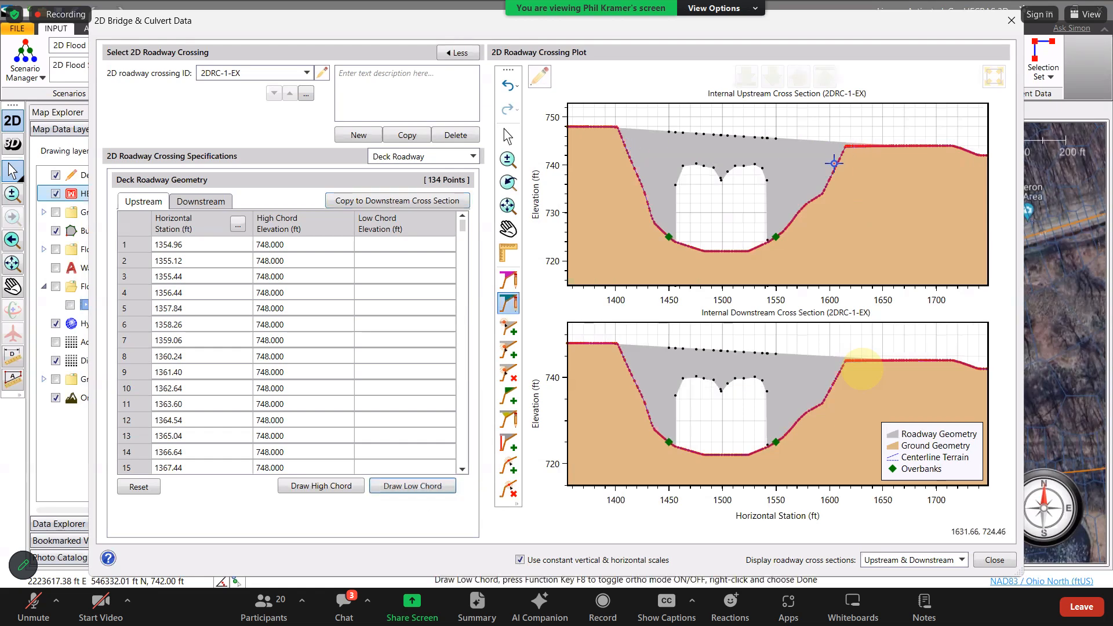
left_click(626, 147)
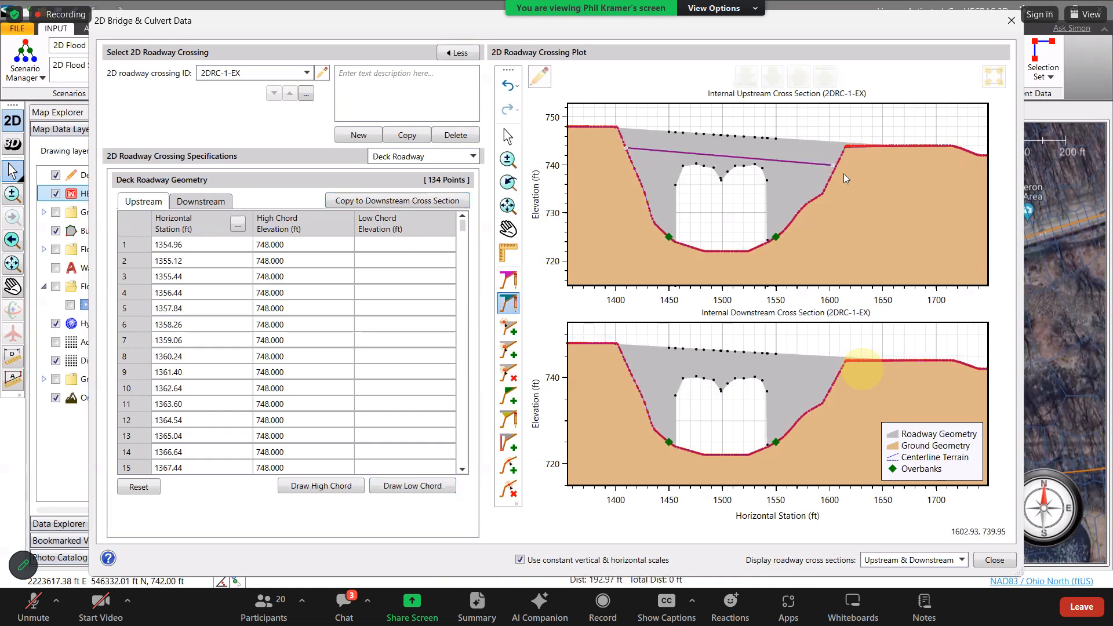
double_click(835, 167)
left_click(398, 200)
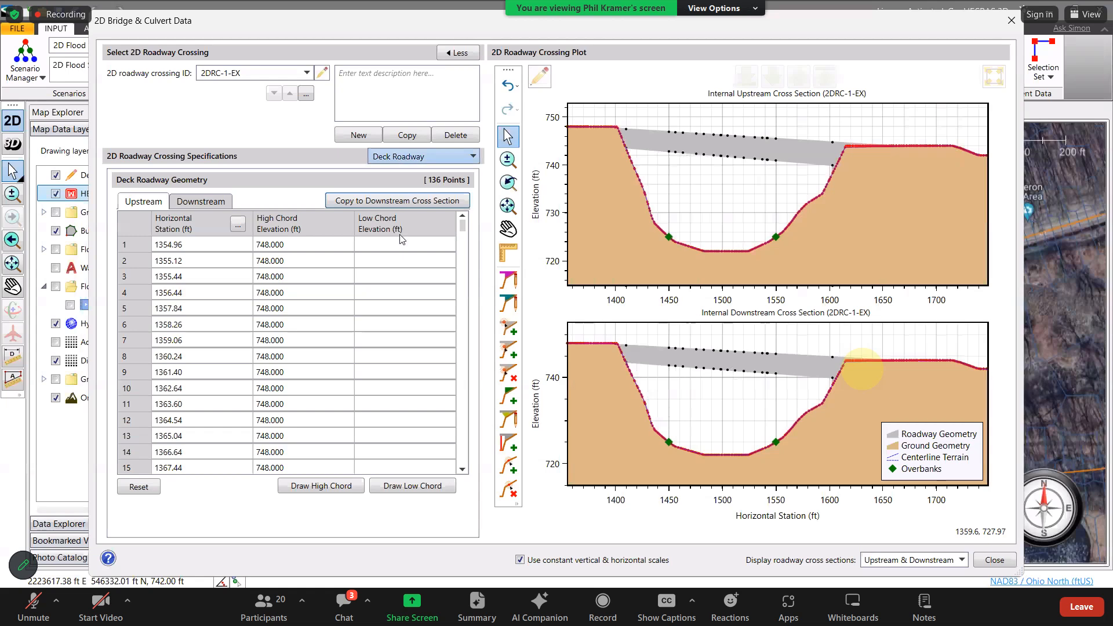
Check the roadway crossing in the 3D view, and reopen its Deck Roadway specifications.
left_click(424, 157)
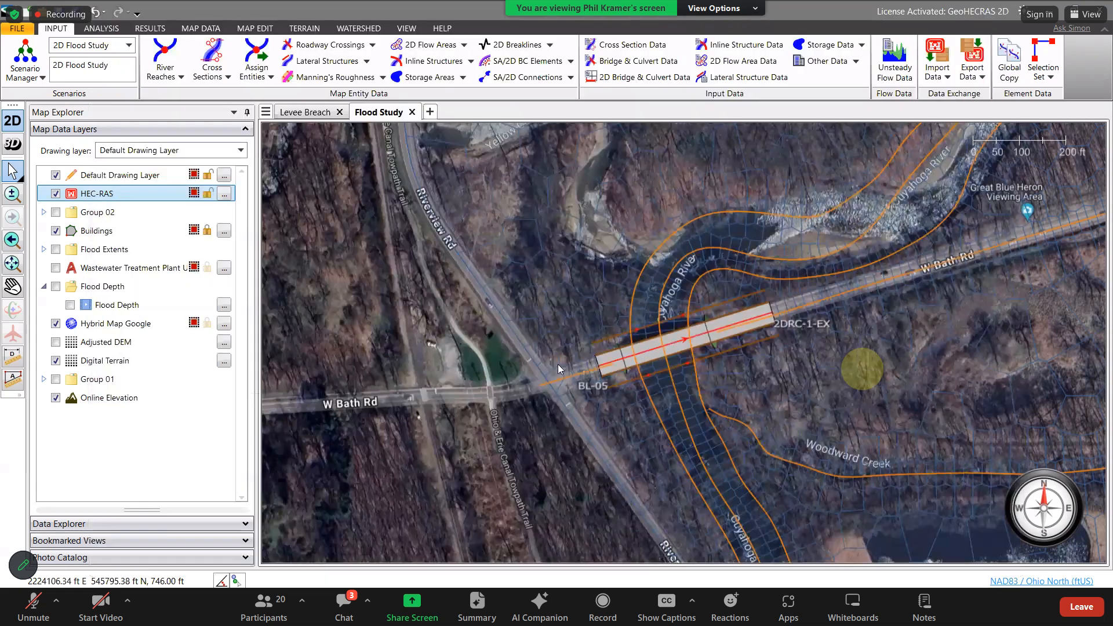
left_click(13, 143)
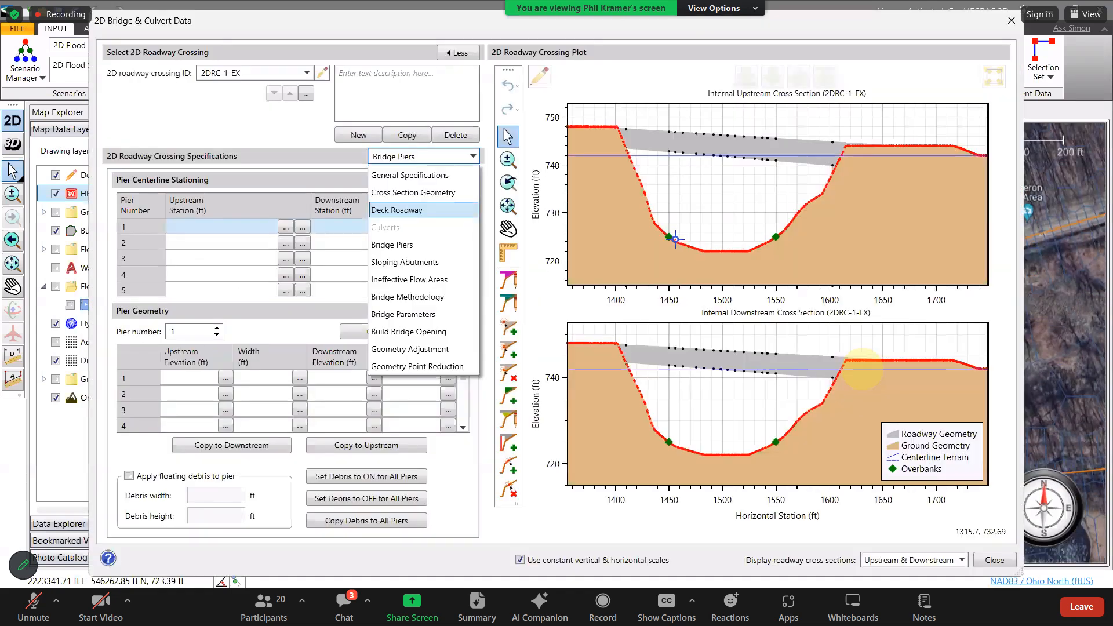
left_click(397, 210)
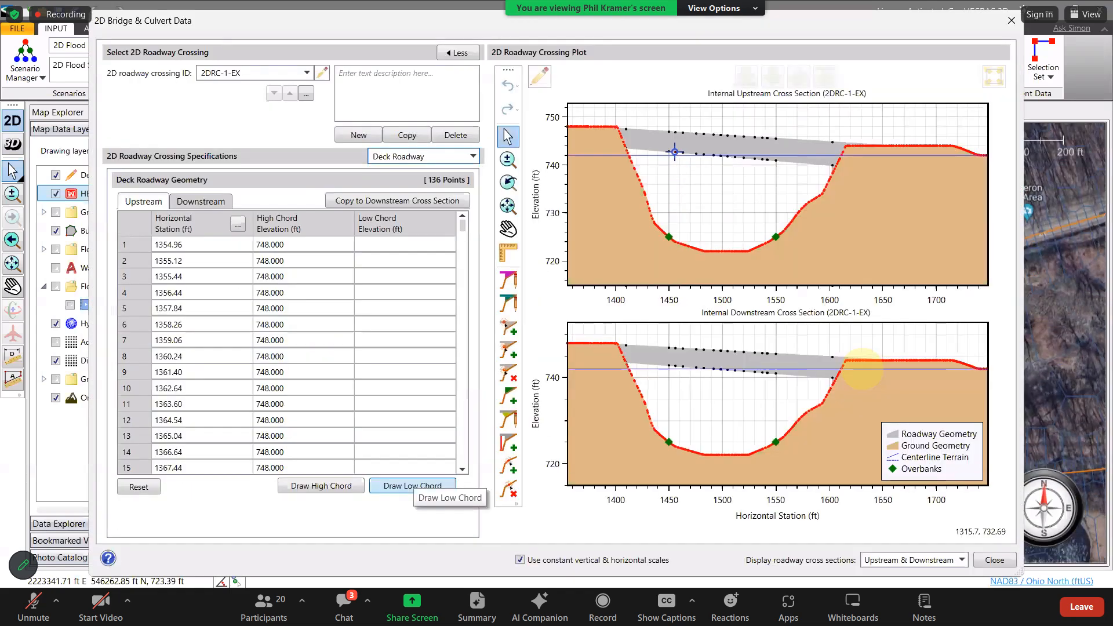
left_click(413, 486)
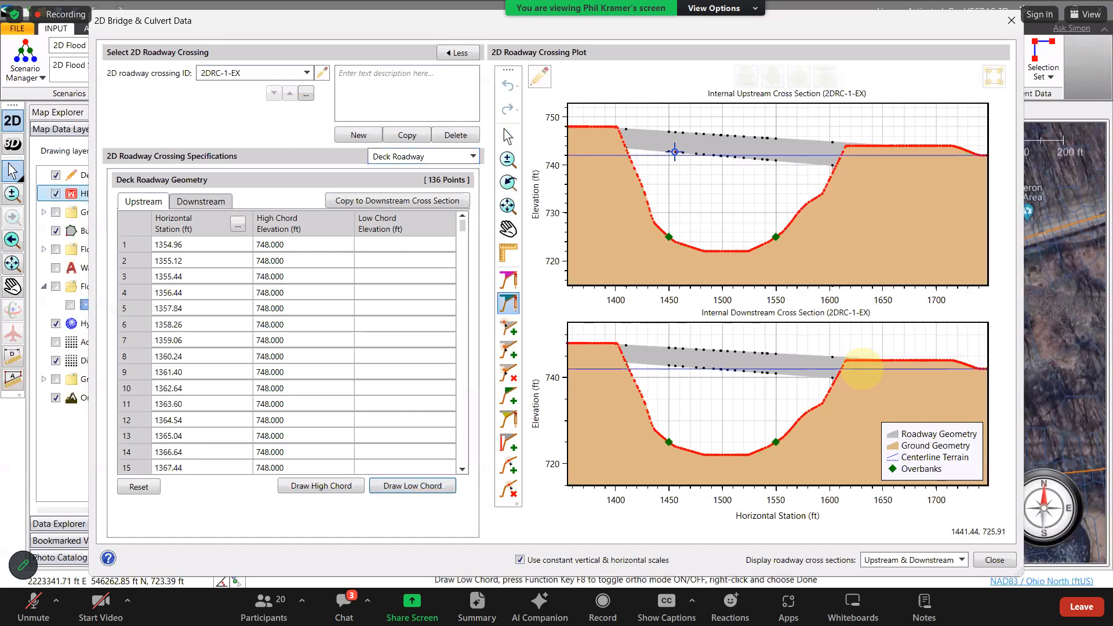
left_click(778, 158)
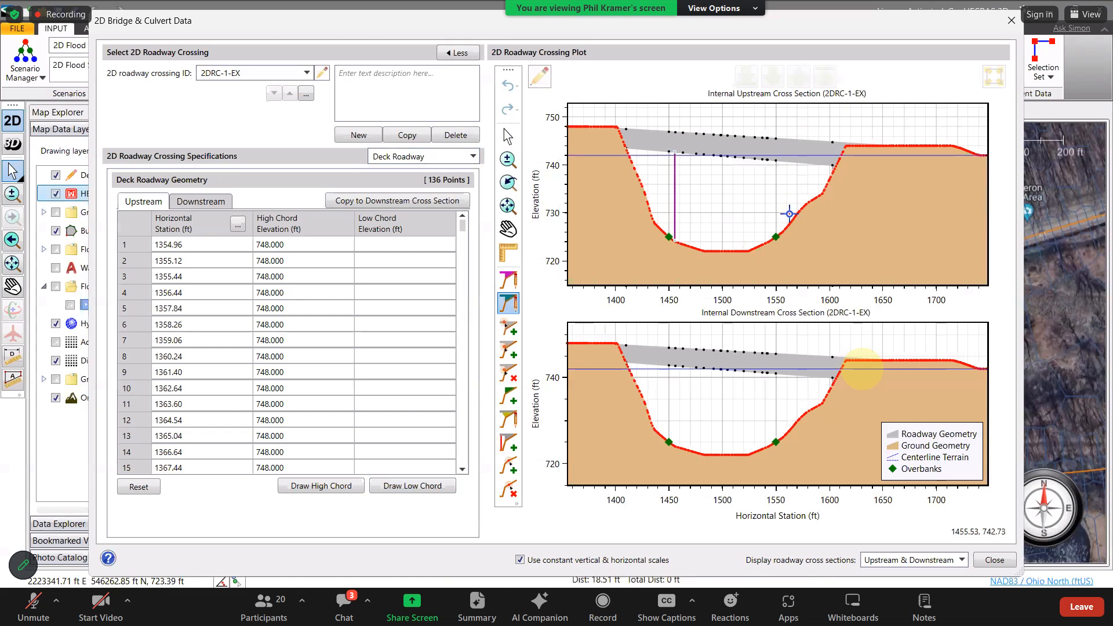
double_click(774, 244)
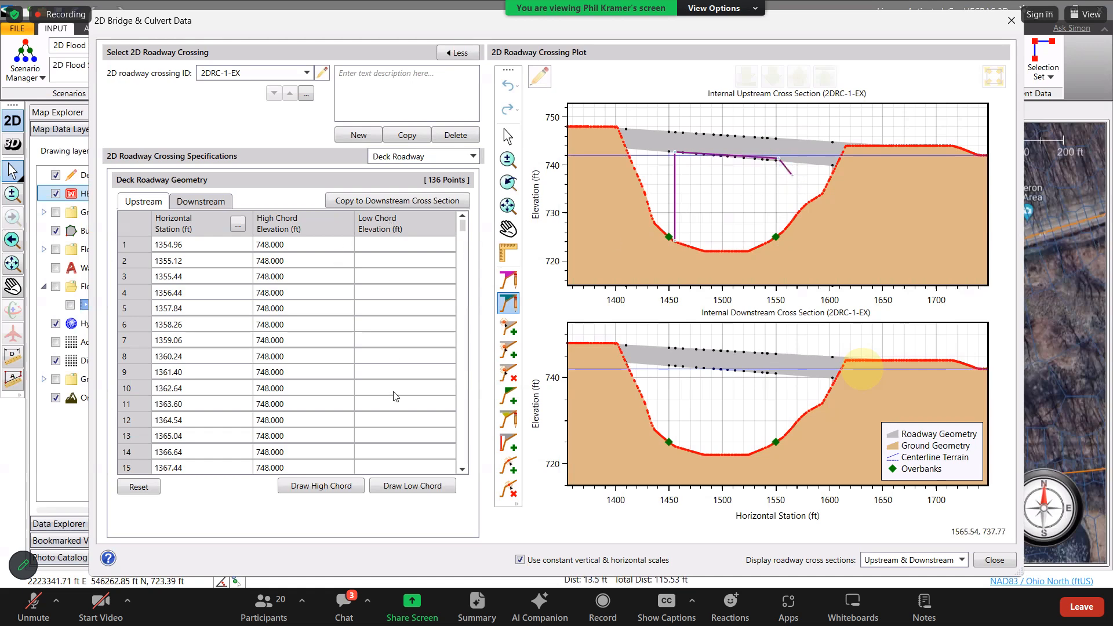
key("Escape")
Draw a steep-sided upstream low chord opening from about station 1445 to 1553, peaking near 743 ft, and copy it to the downstream cross section.
left_click(412, 486)
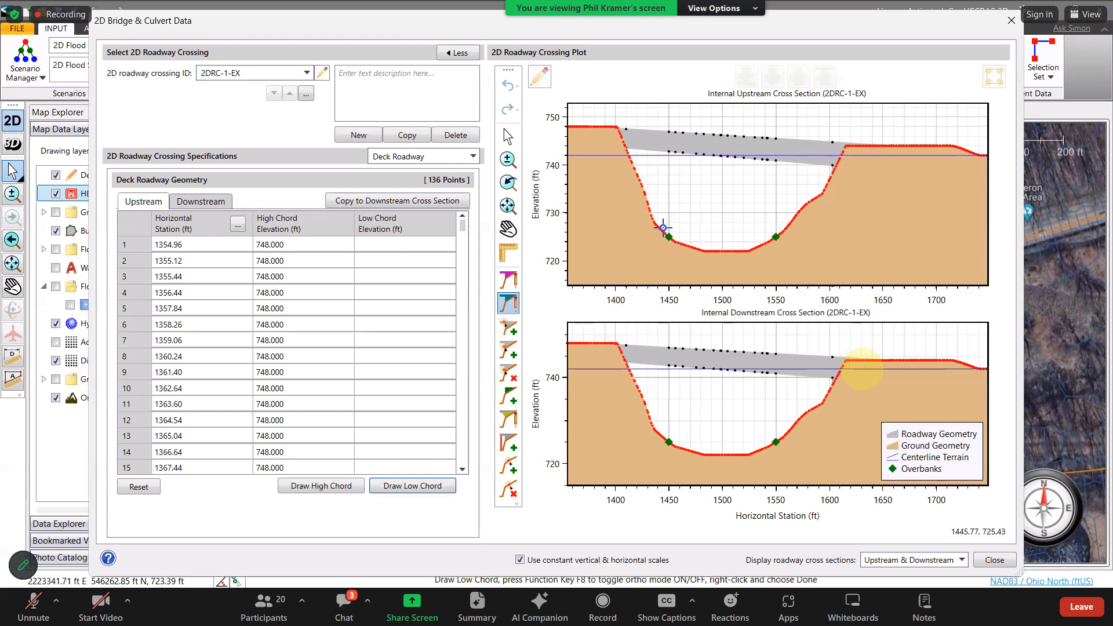
left_click(661, 152)
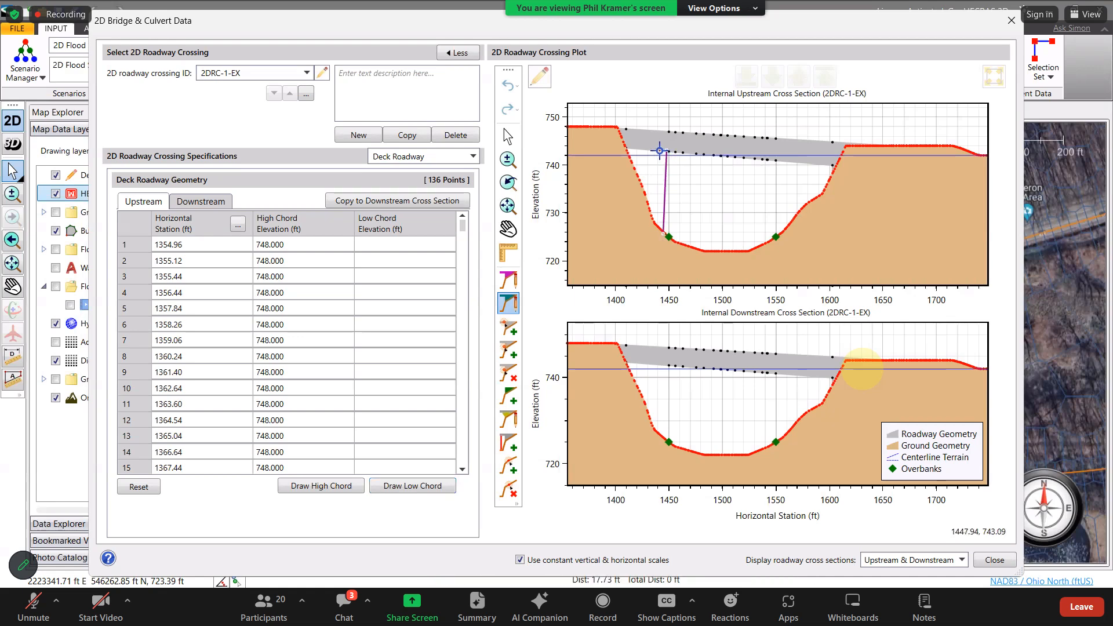
left_click(661, 151)
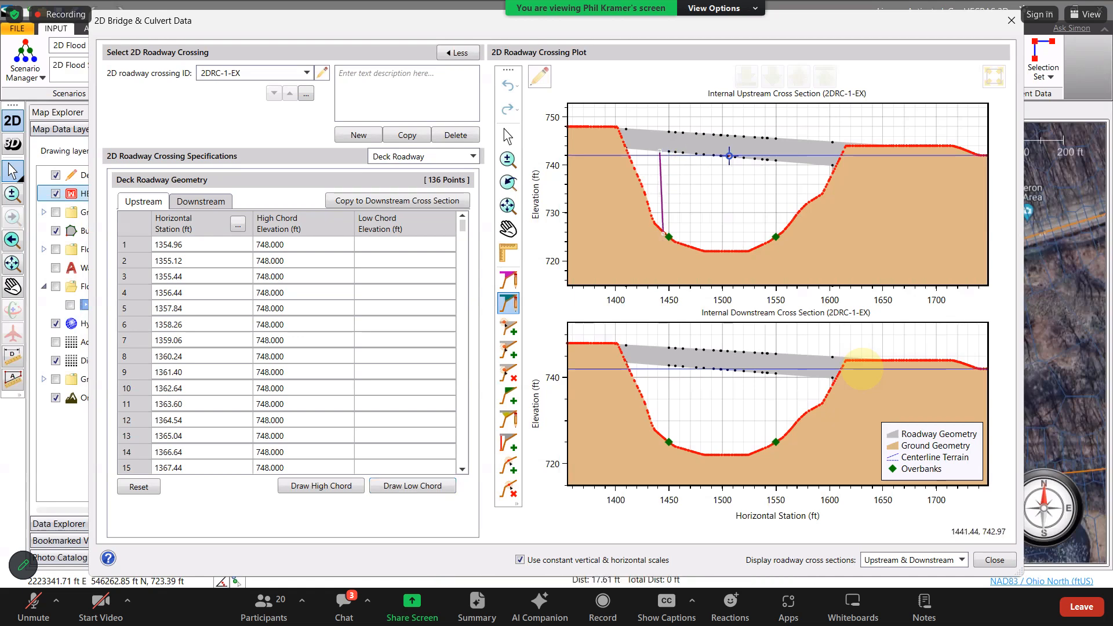
double_click(777, 158)
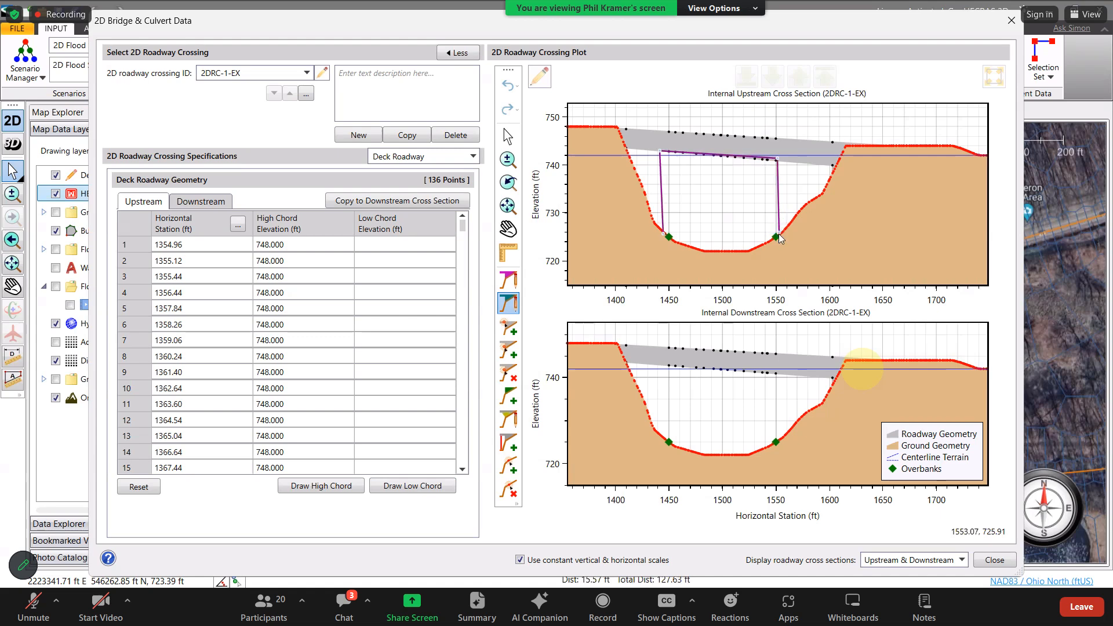
double_click(778, 234)
left_click(405, 200)
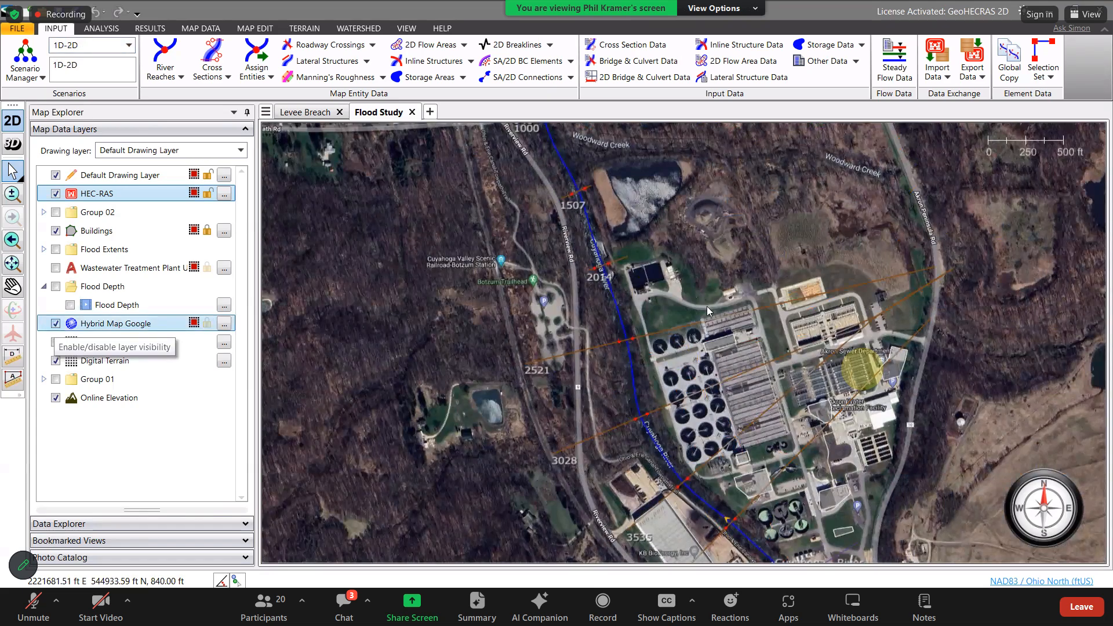
Draw a lateral structure centerline about 2,270 ft long through the water reclamation facility, east of the Cuyahoga River, from south to north.
scroll(707, 306, "down", 2)
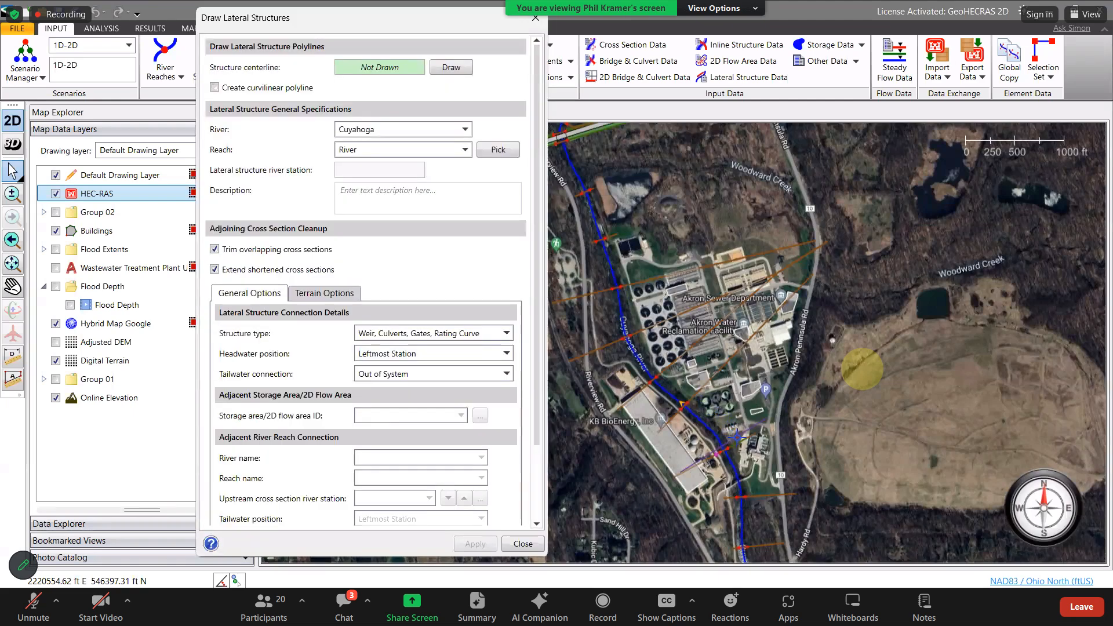
left_click(451, 67)
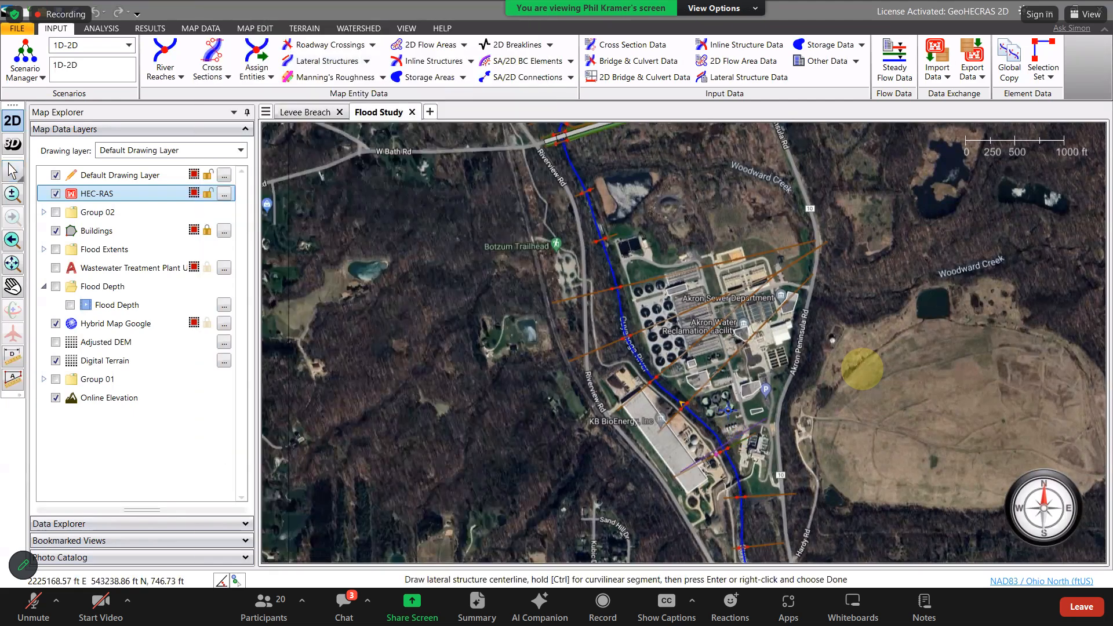
left_click(690, 368)
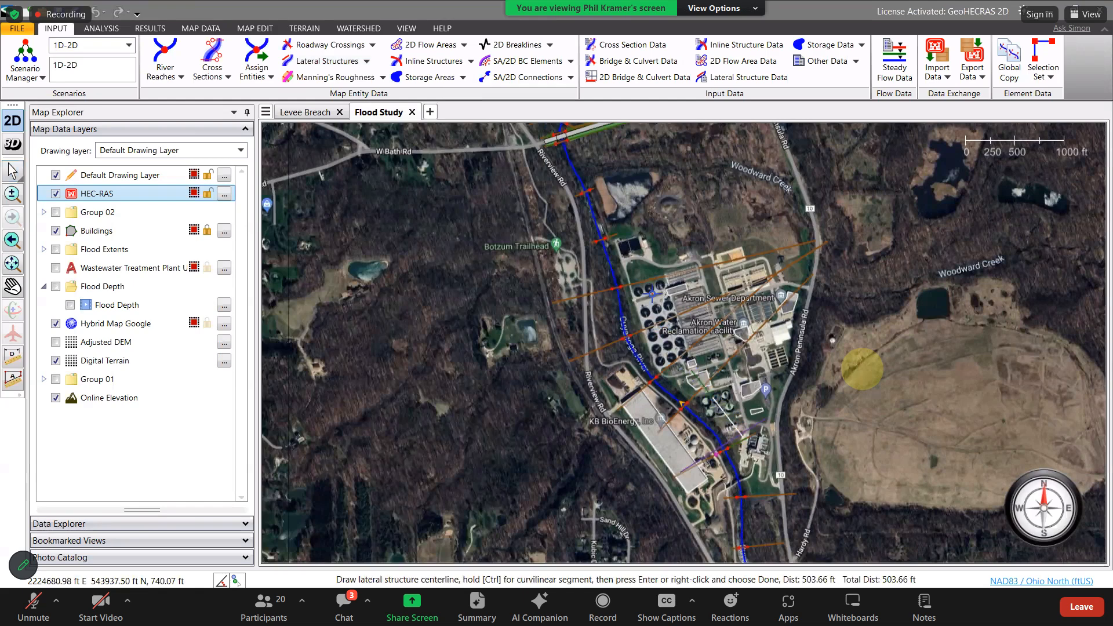
left_click(715, 398)
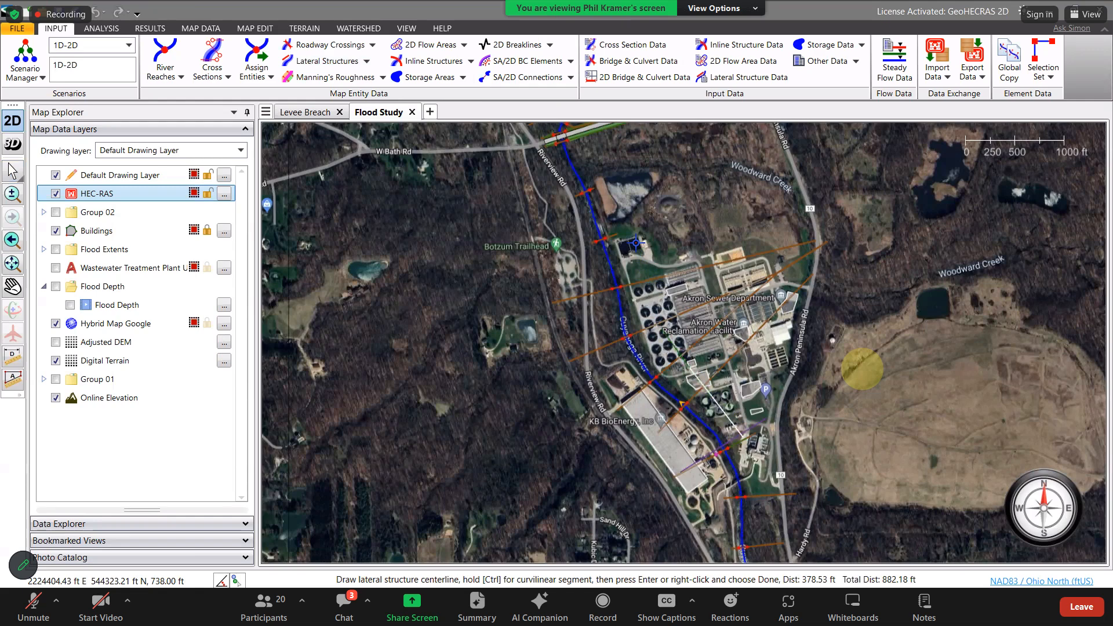
left_click(635, 243)
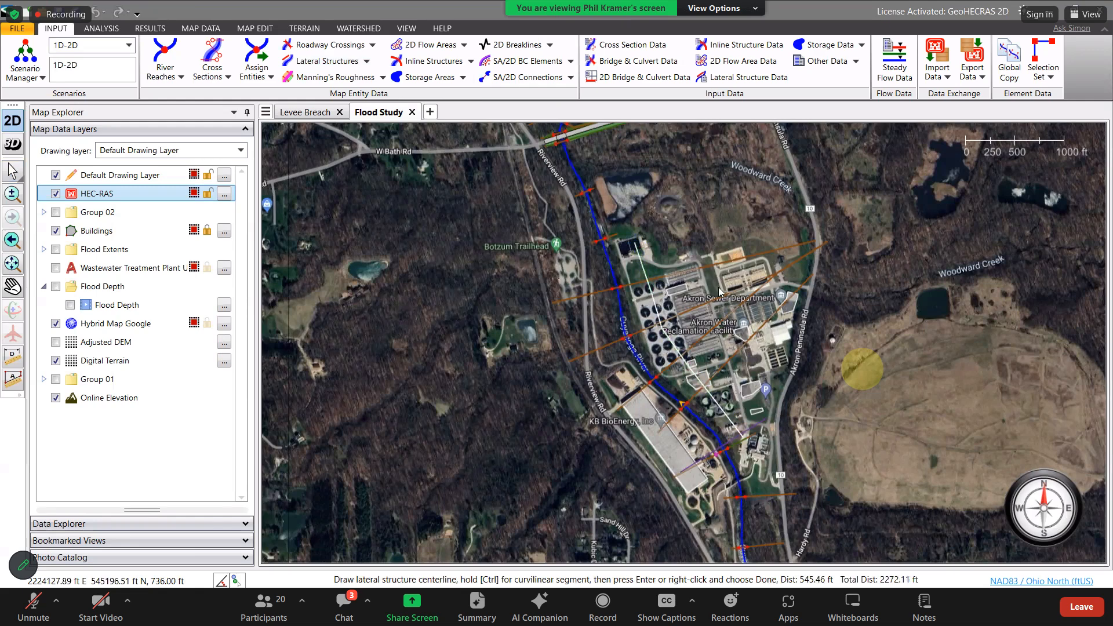
key("Return")
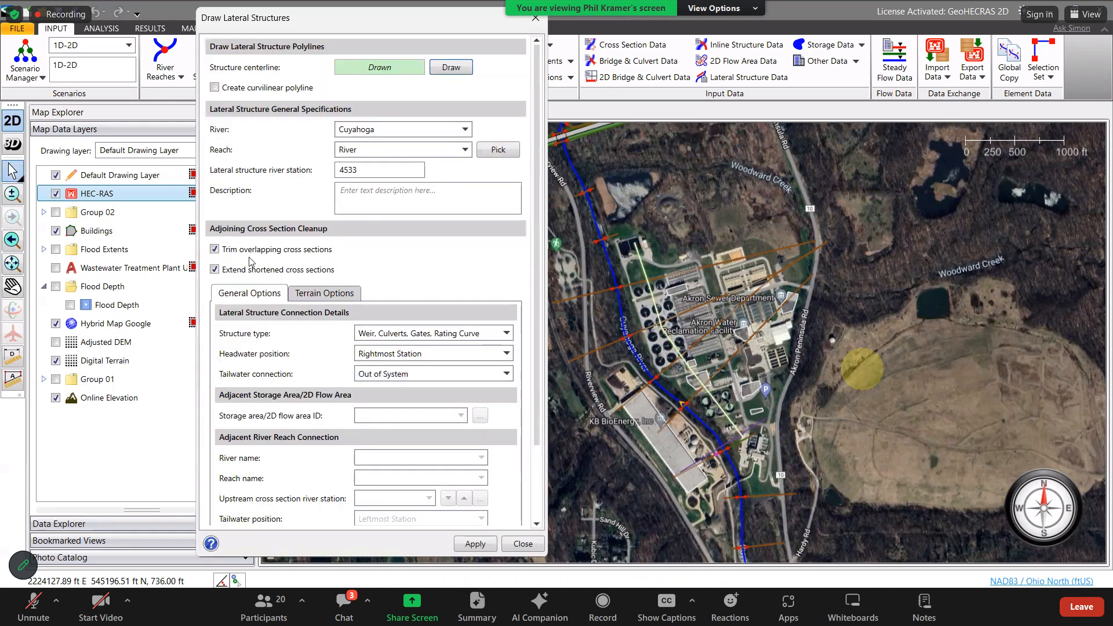
Create the lateral structure with tailwater connection Out of System and weir crest geometry extracted from the Digital Terrain elevation grid.
left_click(413, 376)
left_click(413, 376)
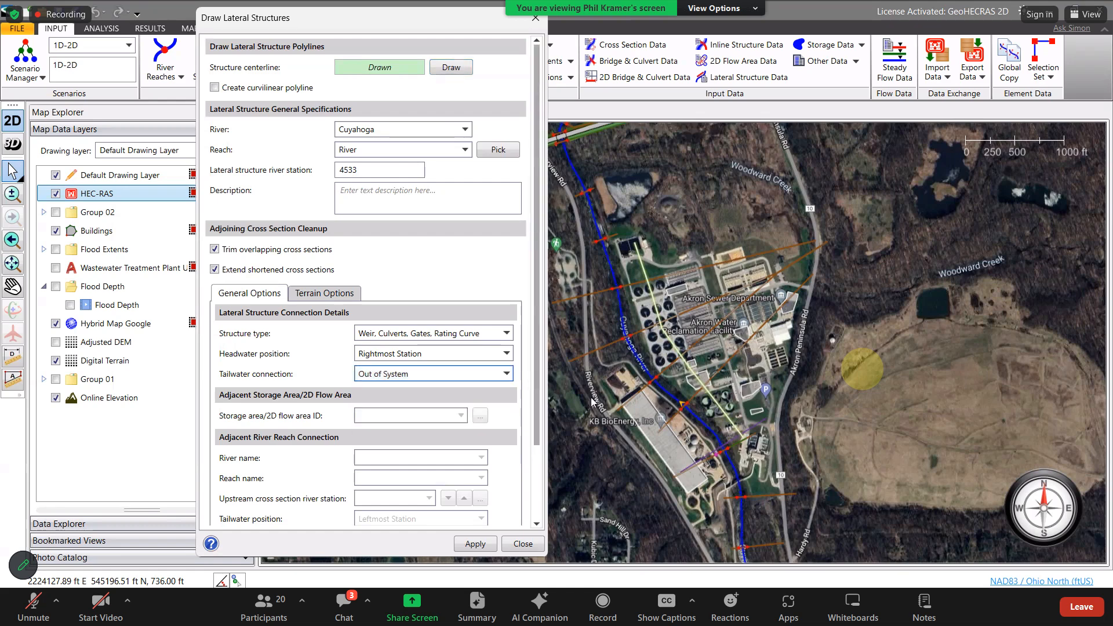
left_click(329, 294)
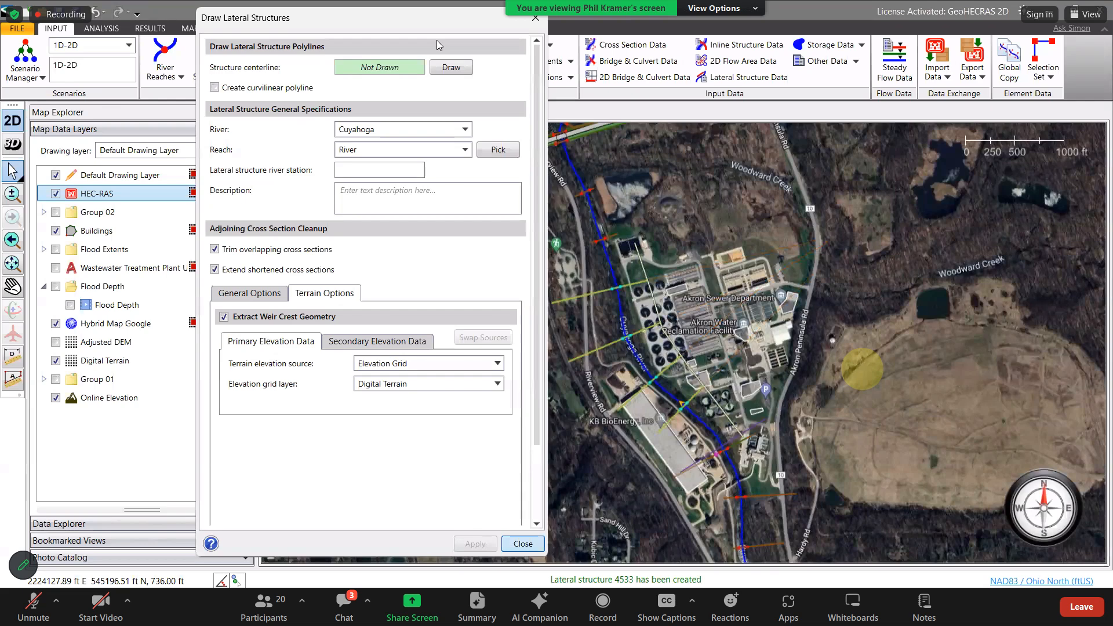
key("Escape")
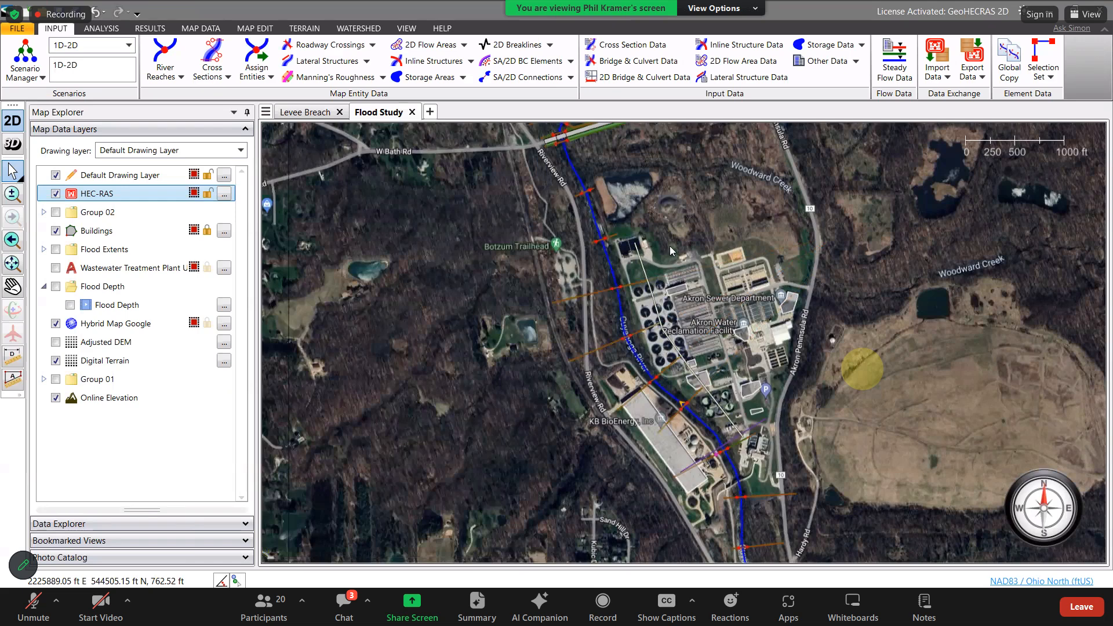
Begin a 2D flow area polygon at the lateral structure's north end, tracing the structure southward past its bend to the last round tank.
left_click(431, 44)
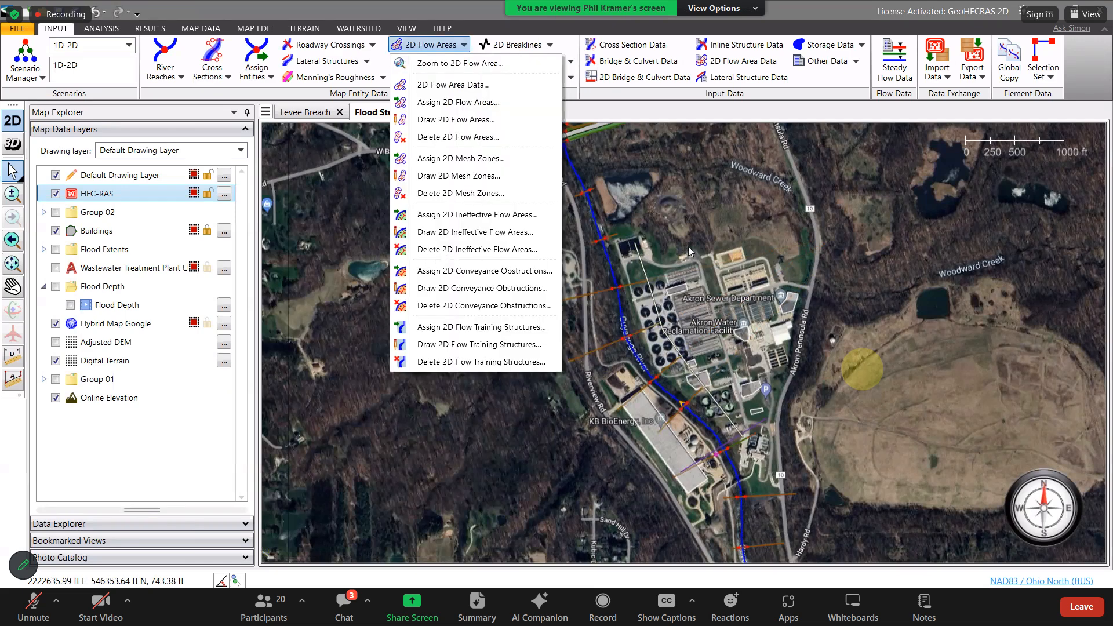
left_click(435, 121)
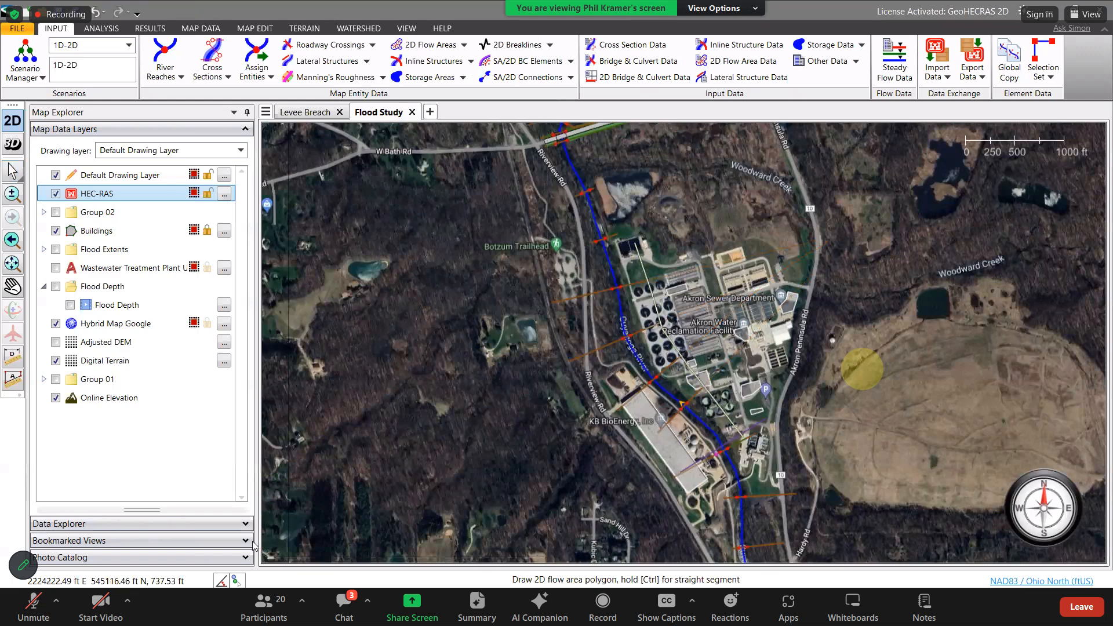
scroll(646, 252, "up", 5)
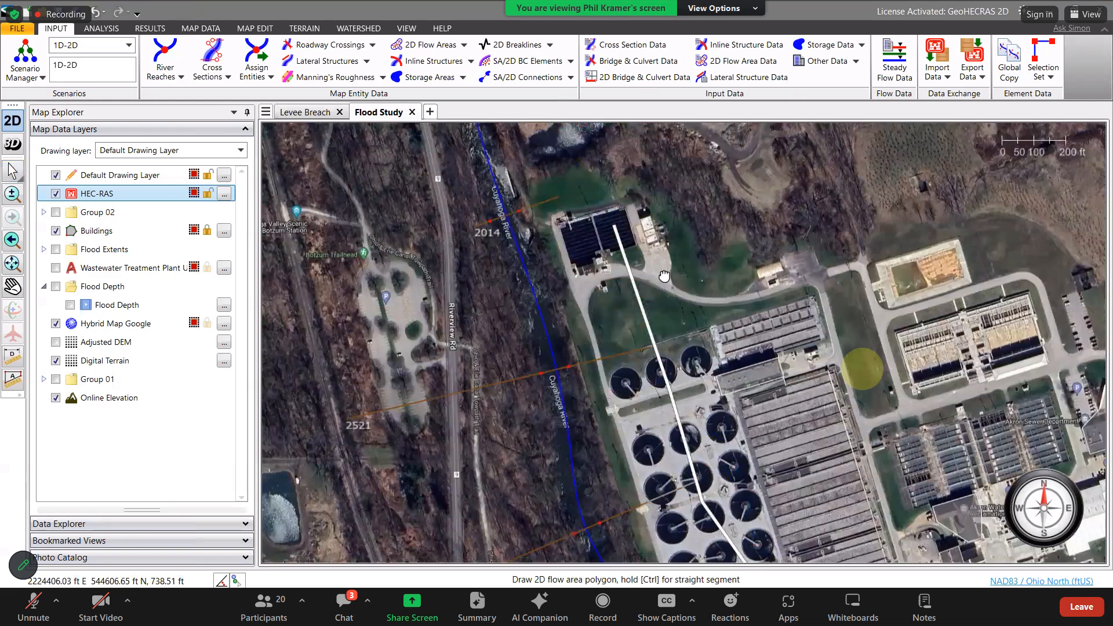
mouse_move(649, 439)
left_mouse_down()
mouse_move(619, 255)
mouse_move(651, 462)
left_mouse_up()
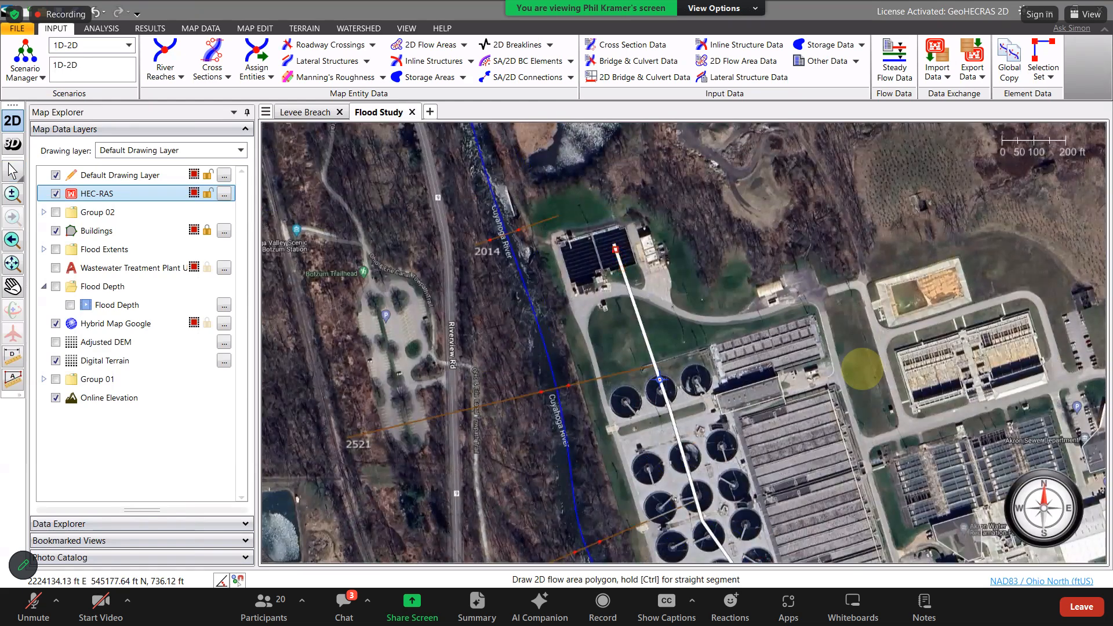
left_click(658, 374)
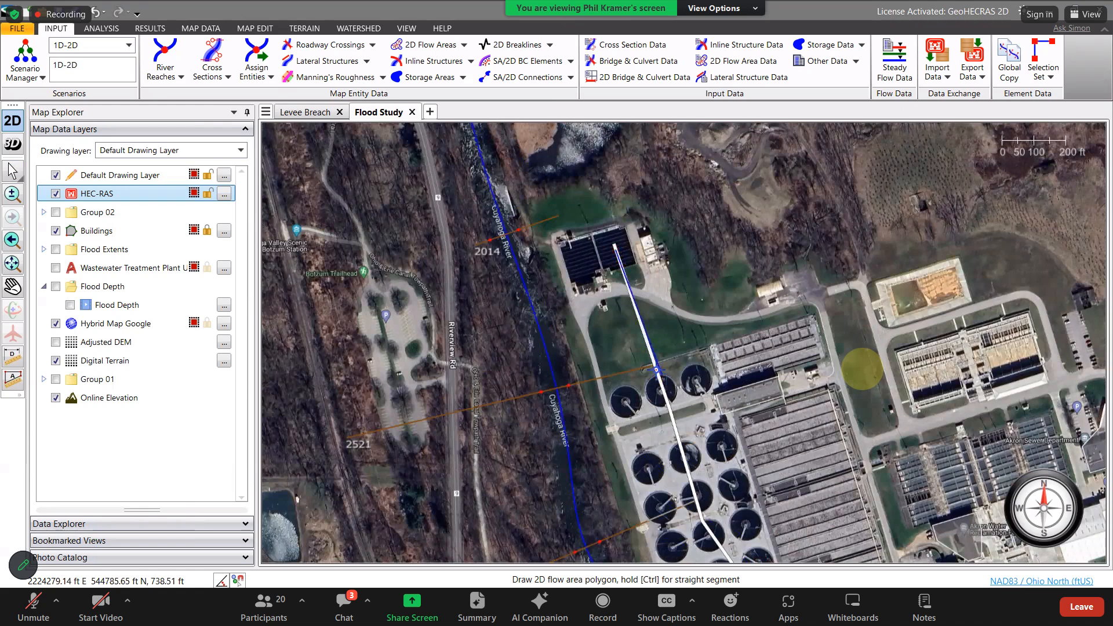
scroll(679, 431, "up", 3)
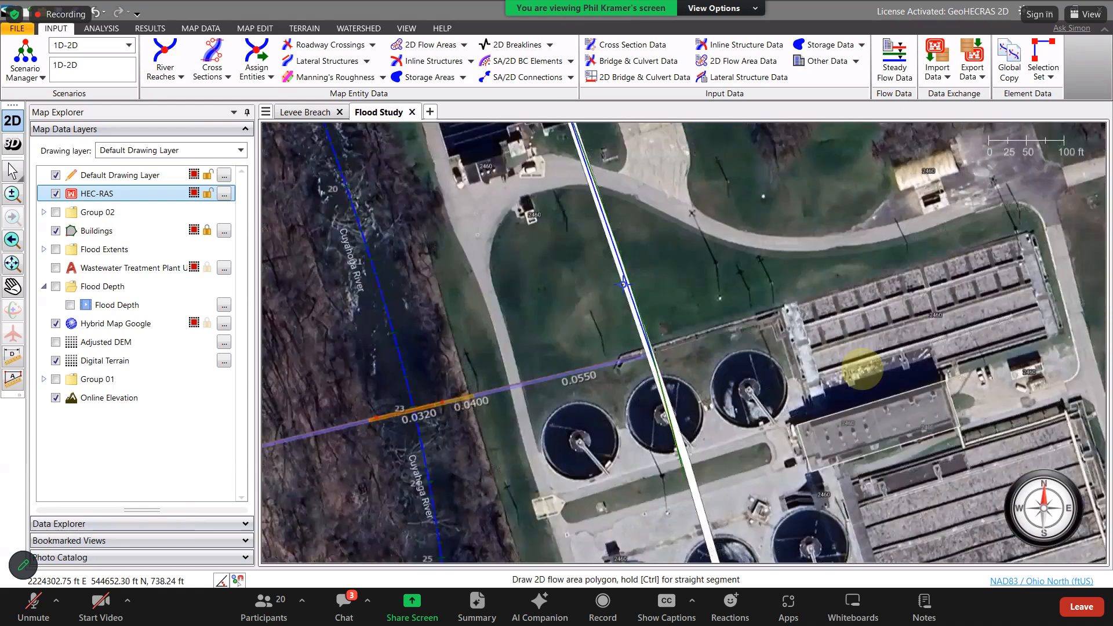
left_click_drag(661, 439, 624, 350)
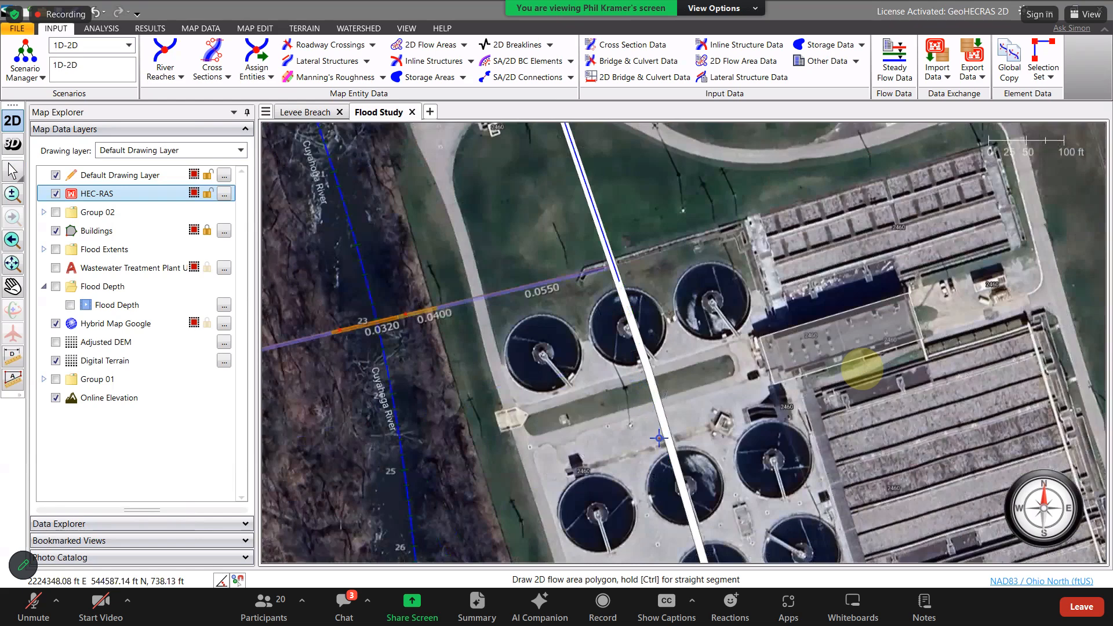
left_click_drag(659, 438, 631, 358)
left_click_drag(655, 438, 624, 354)
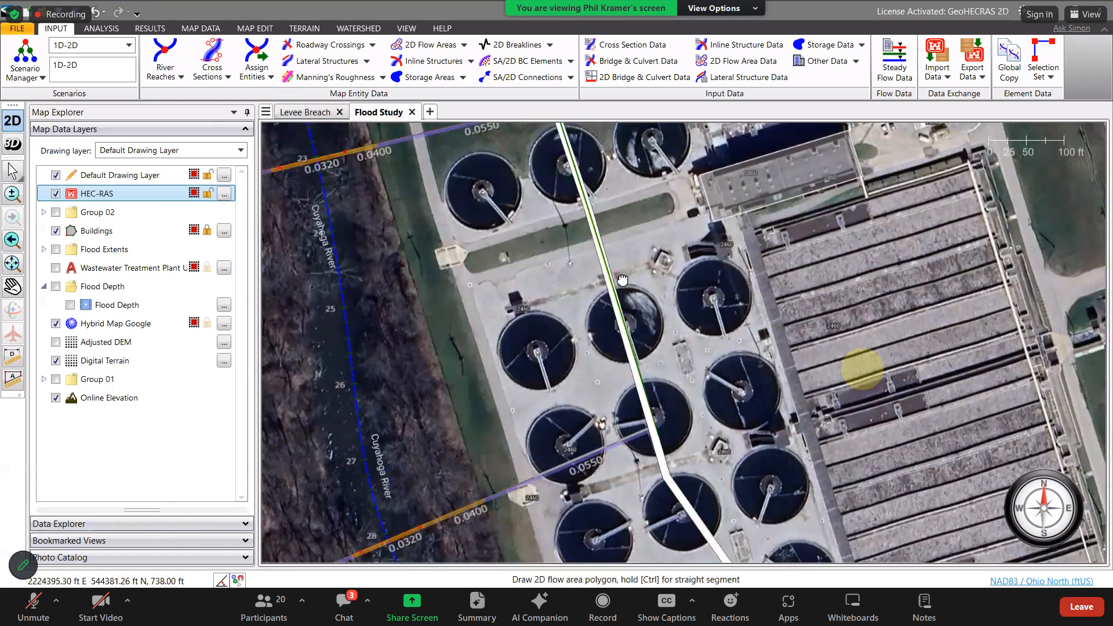
left_click_drag(658, 436, 582, 164)
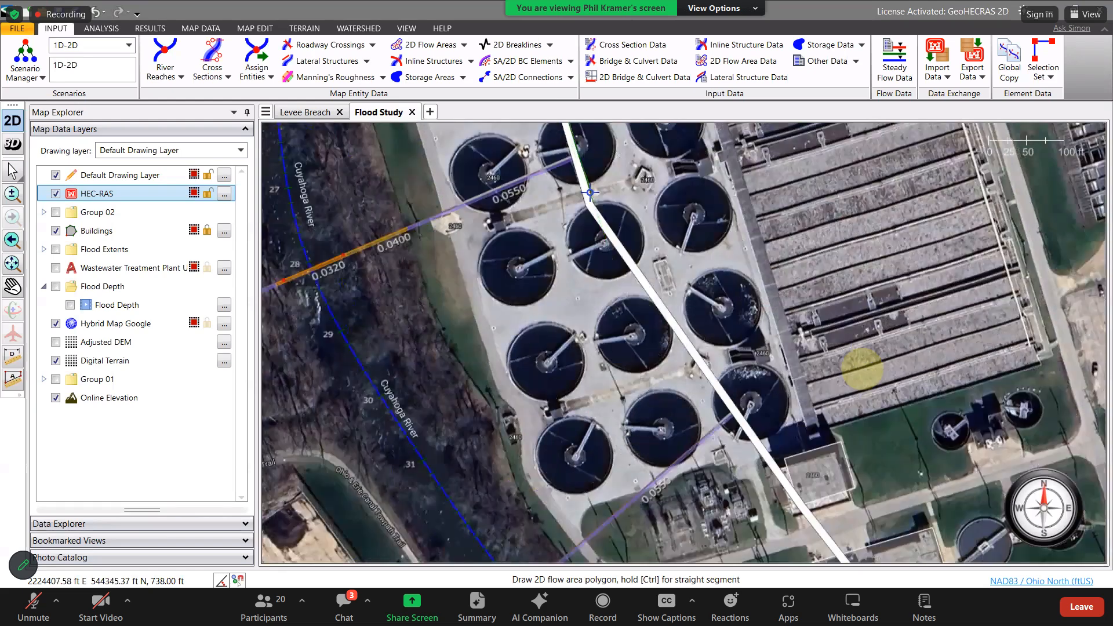
left_click(594, 208)
left_click(740, 418)
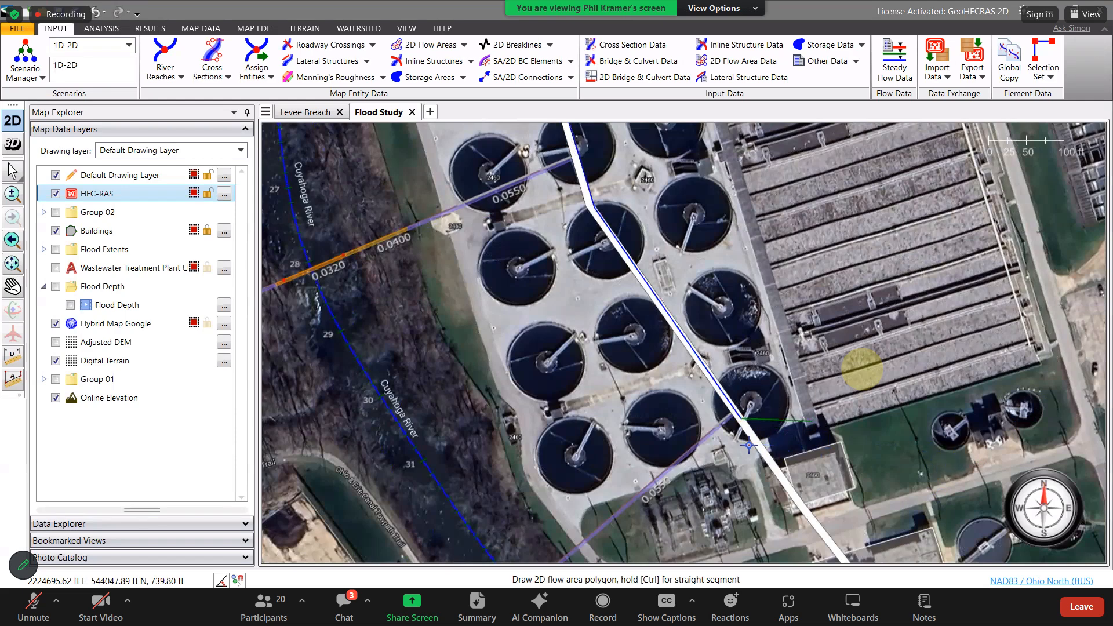
Complete the 2D flow area polygon around the facility's east side and past Woodward Creek, closing at the lateral structure's north end.
scroll(725, 443, "down", 3)
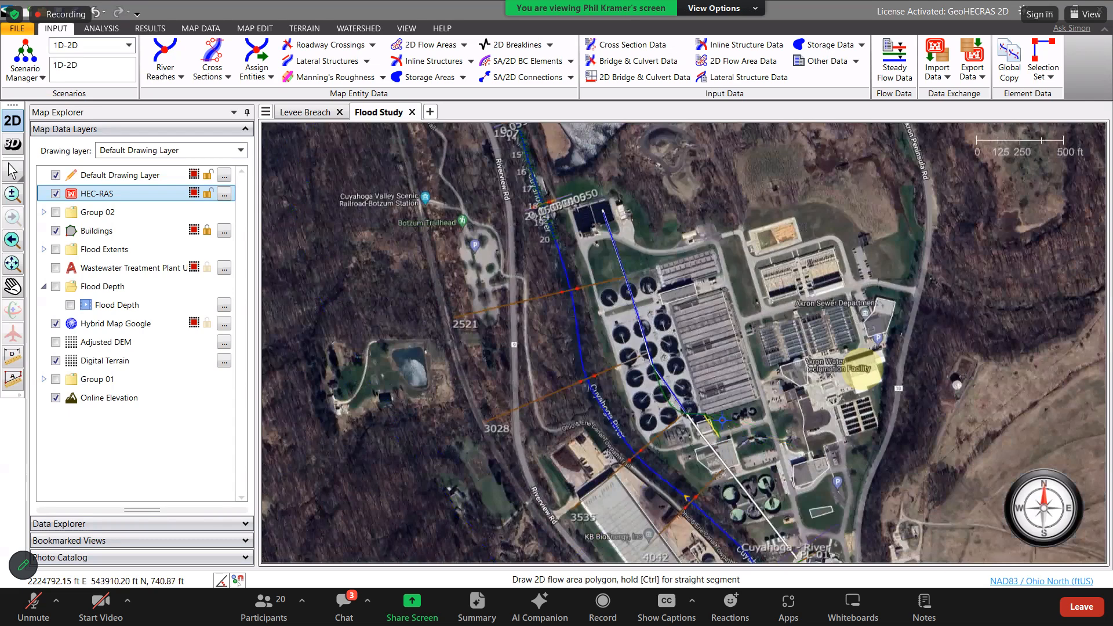
mouse_move(881, 389)
left_mouse_down()
mouse_move(870, 196)
mouse_move(883, 404)
left_mouse_up()
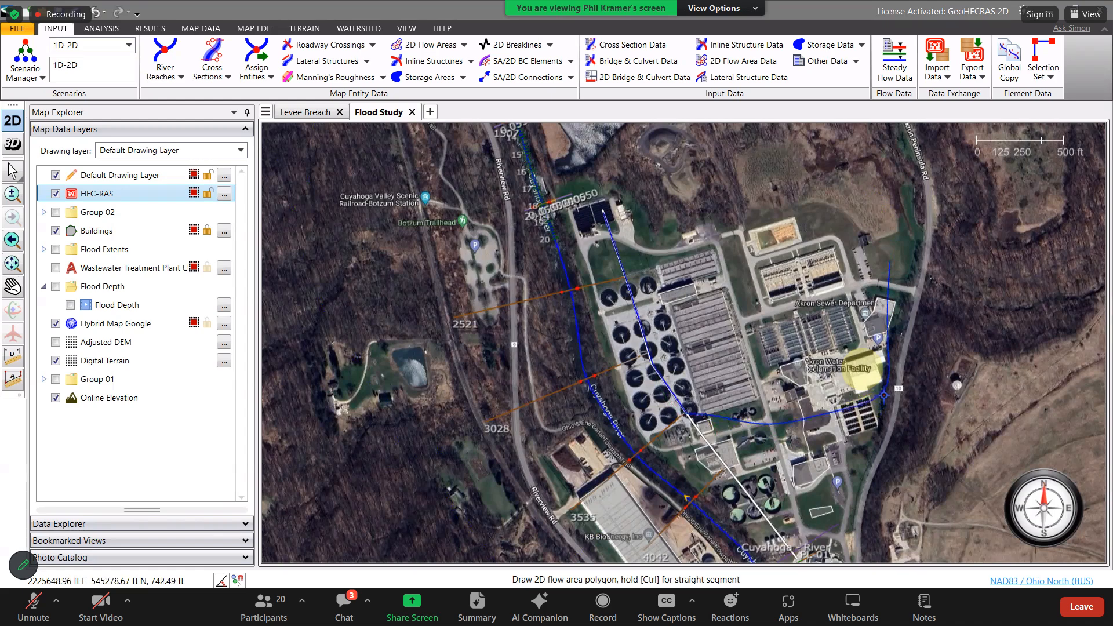
left_click(690, 262)
left_click(638, 317)
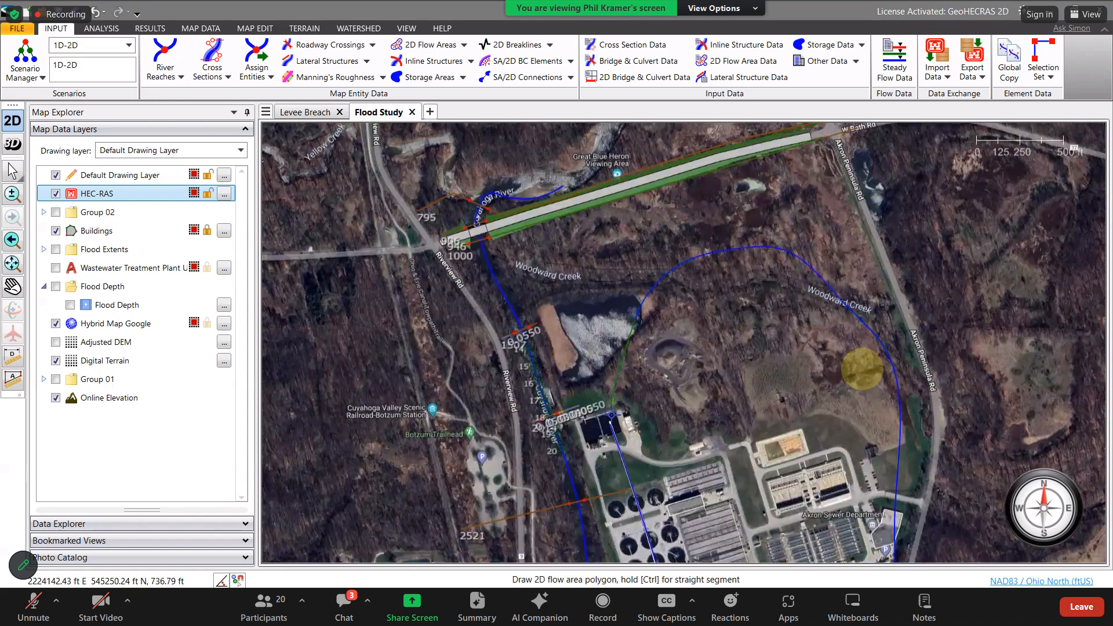
right_click(613, 417)
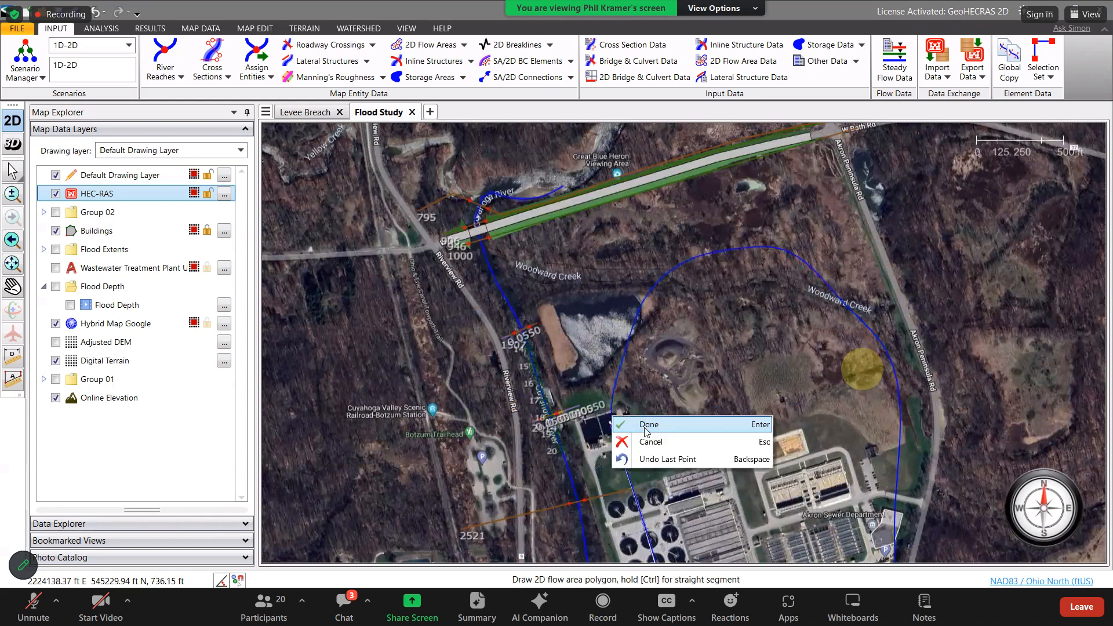
key("Return")
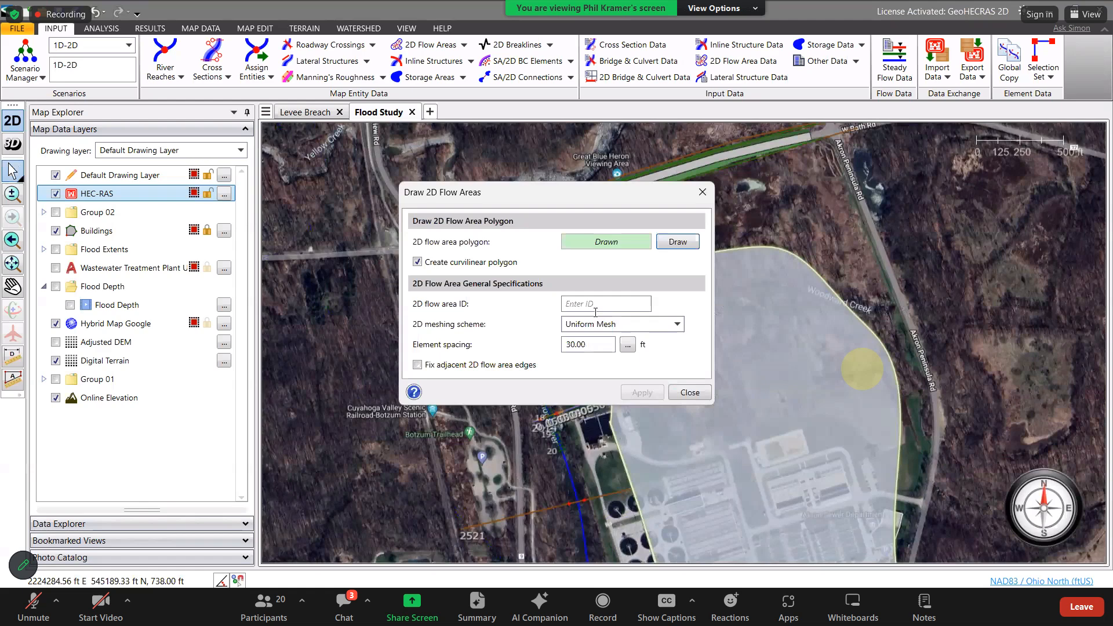
Create the drawn flow area with the ID 2D Area, a Uniform Mesh and 30 ft element spacing, and open its data.
key("Tab")
key("Tab")
type("2")
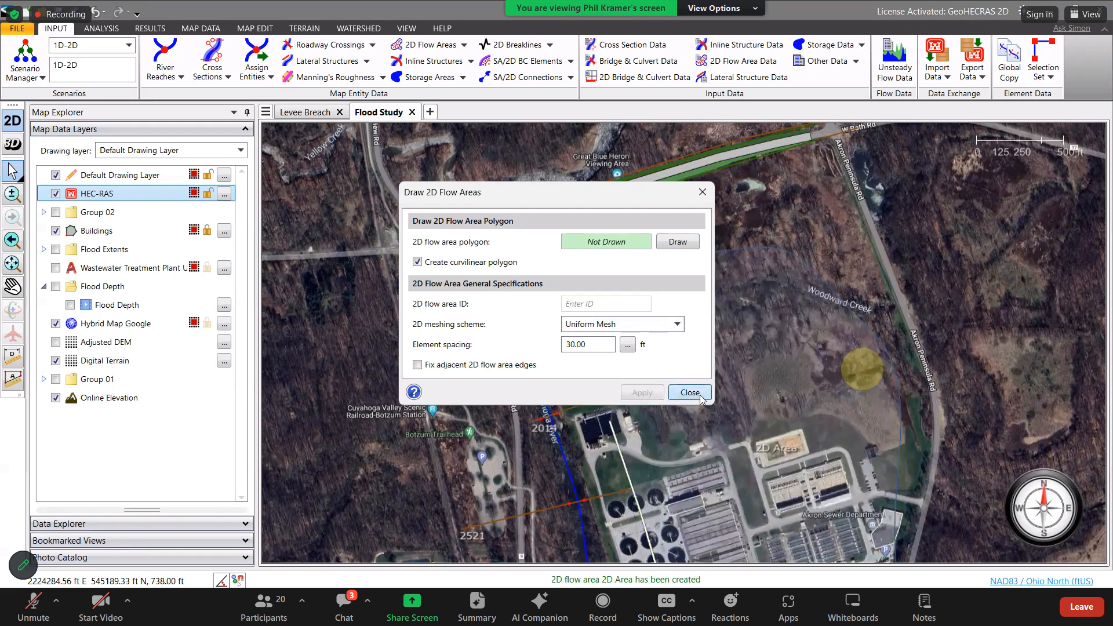
left_click(701, 394)
double_click(702, 394)
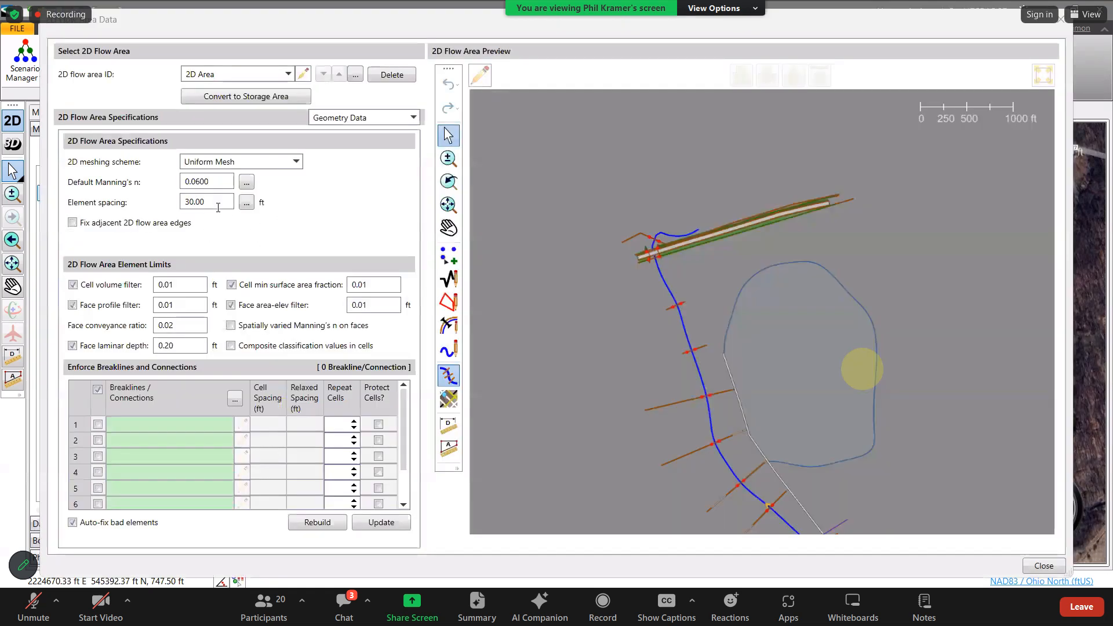
Set the 2D Area's element spacing to 60 ft and generate the mesh.
left_click_drag(215, 202, 177, 201)
type("60")
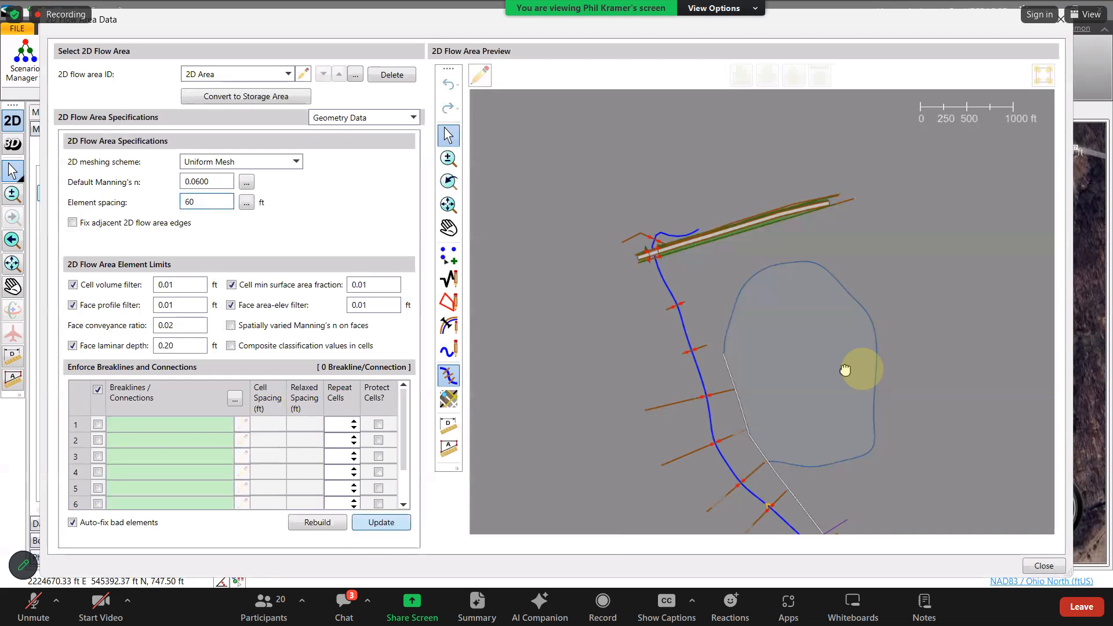
key("Return")
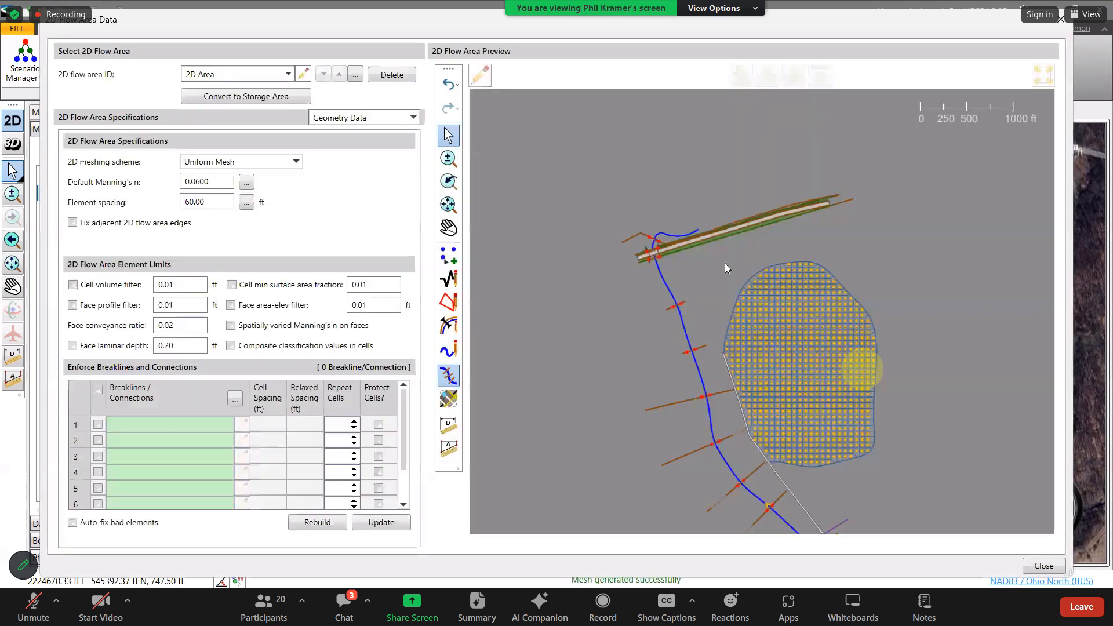
left_click_drag(725, 263, 643, 106)
left_click_drag(731, 332, 753, 347)
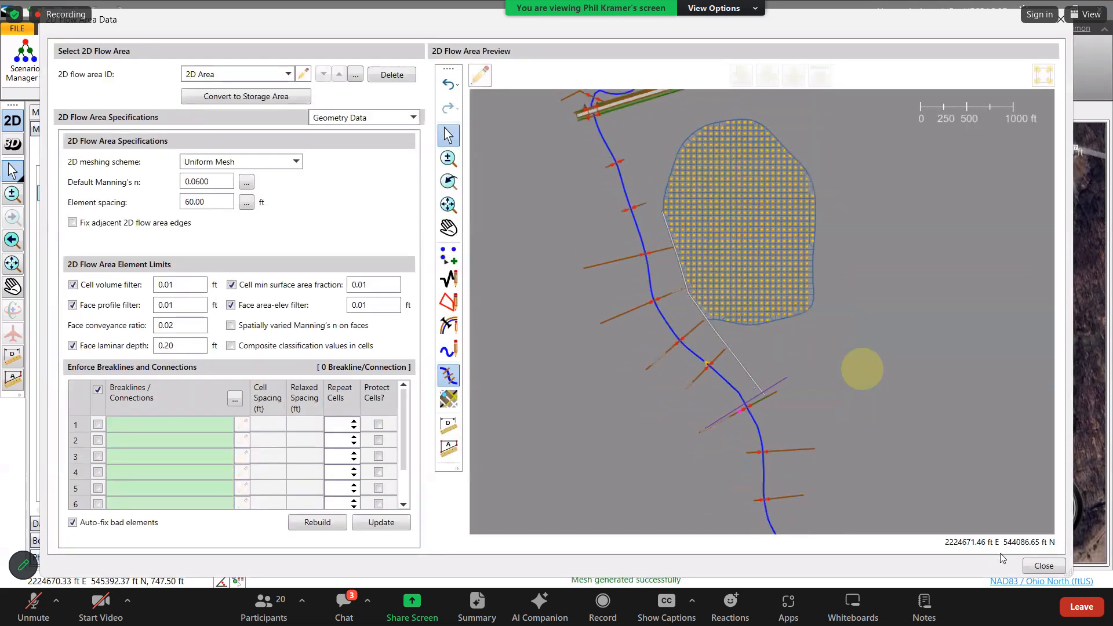
left_click(1044, 566)
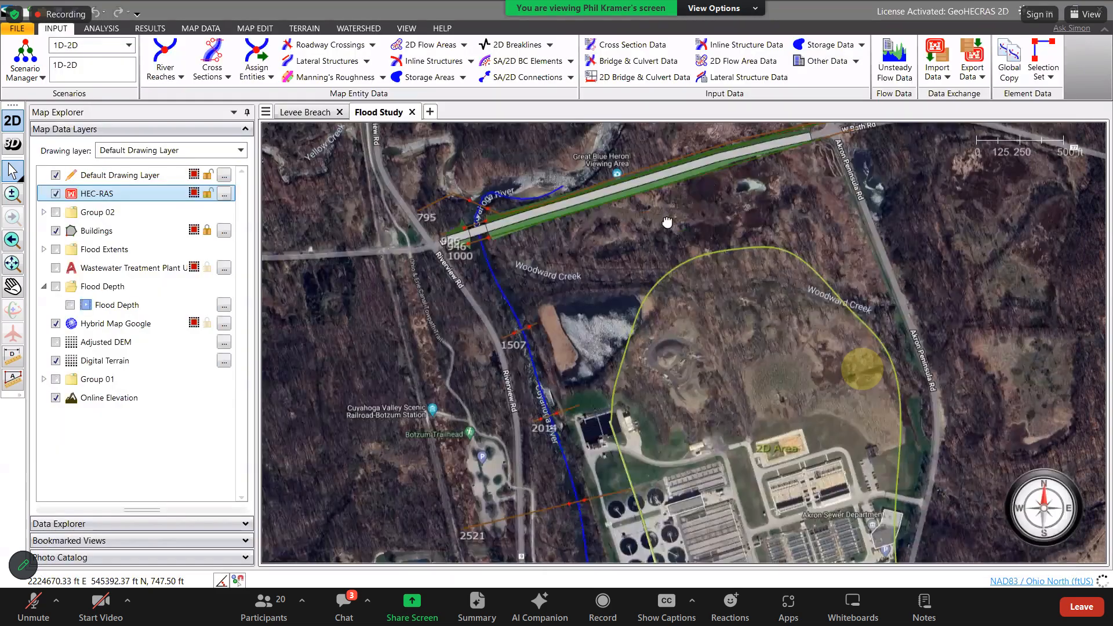
In the unsteady flow data, assign a Flow Hydrograph to station 7591 and Normal Depth with a calculated slope to station 795.
left_click_drag(709, 418, 658, 395)
scroll(659, 394, "down", 4)
left_click_drag(612, 194, 654, 389)
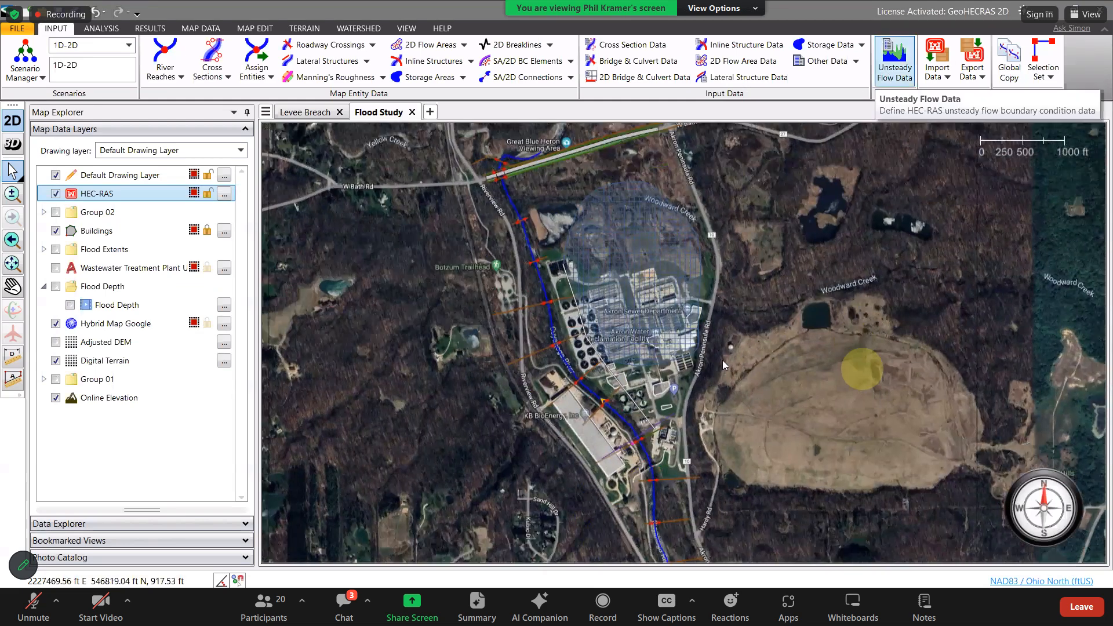
left_click(894, 64)
left_click(611, 271)
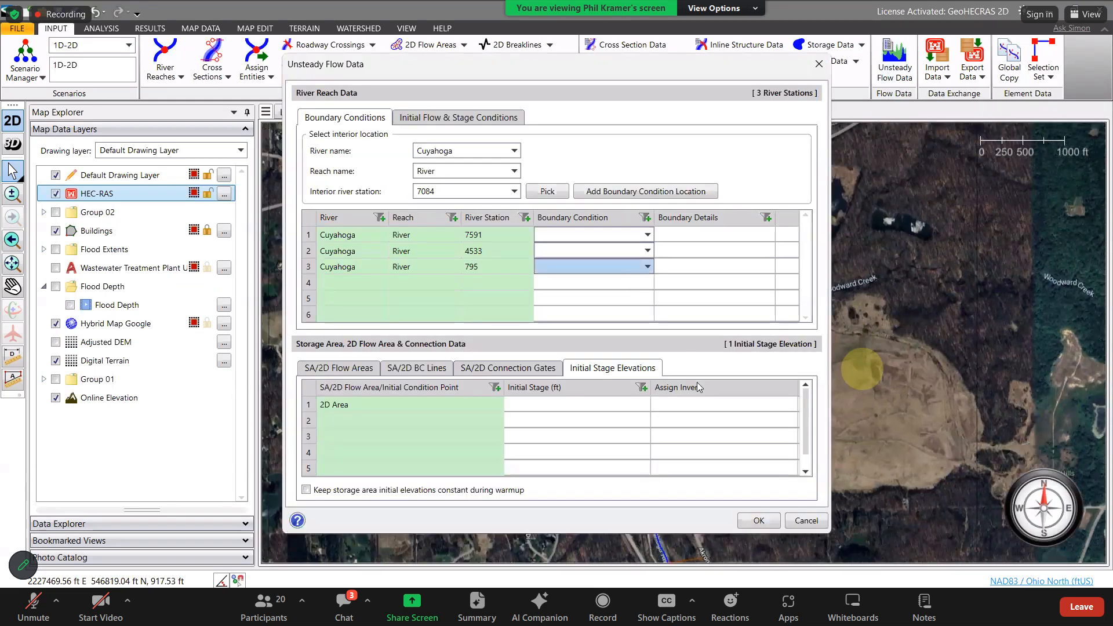
left_click_drag(692, 68, 356, 81)
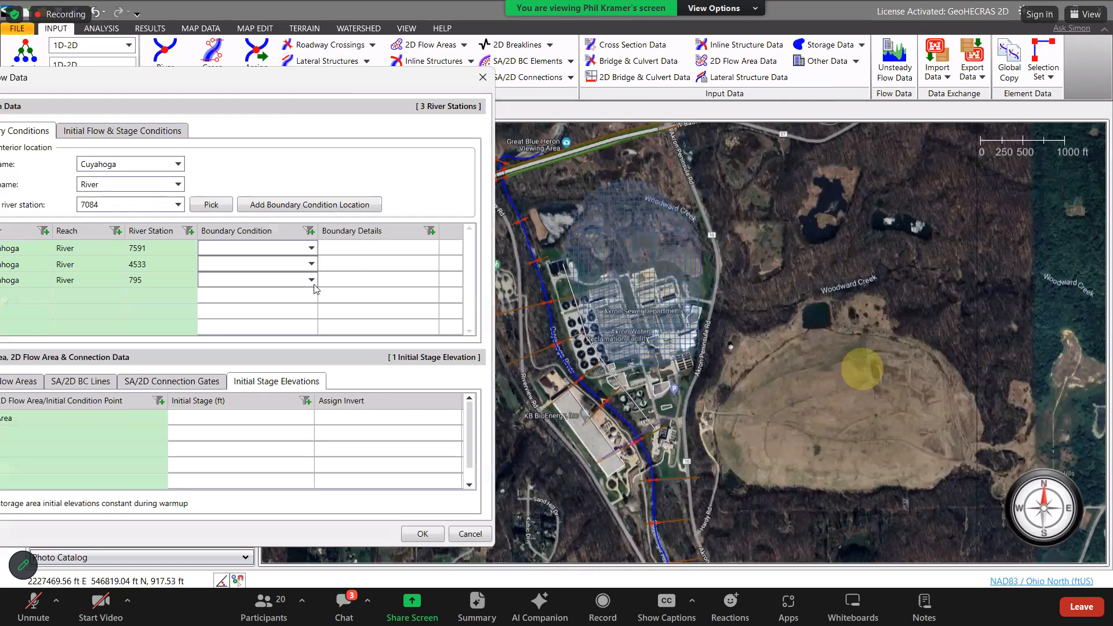
left_click(83, 382)
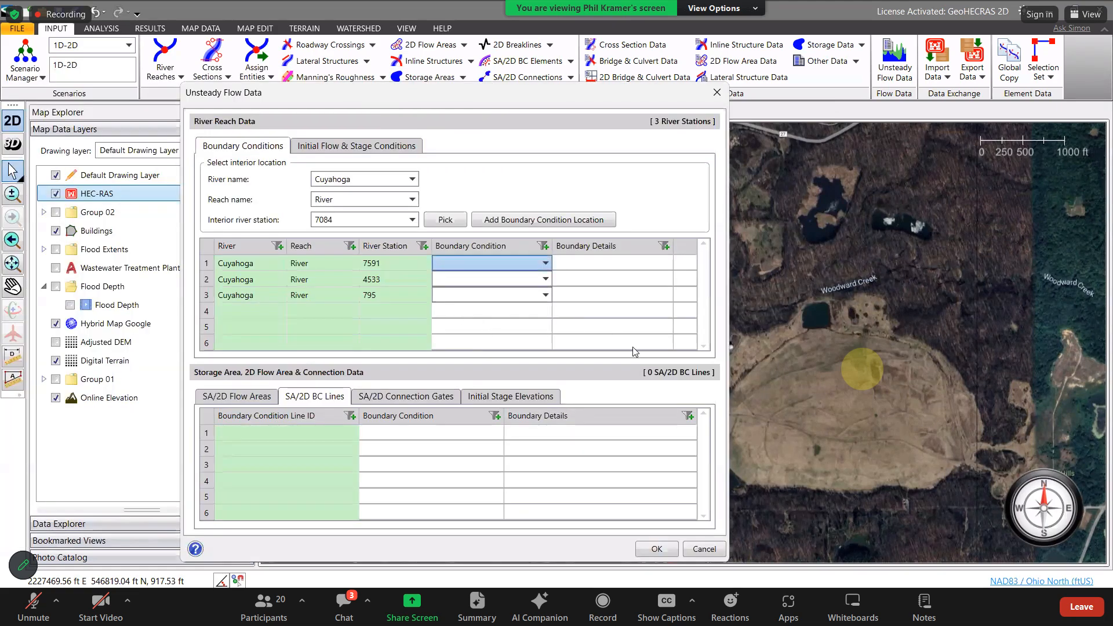
left_click(546, 264)
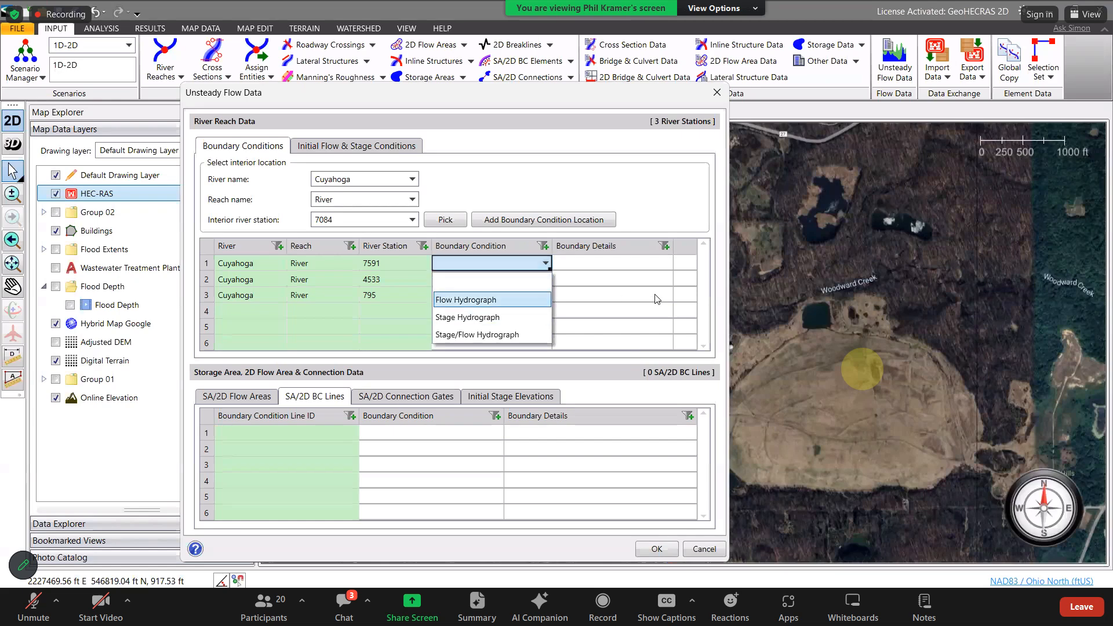
left_click(497, 300)
left_click(546, 295)
left_click(461, 331)
left_click(657, 295)
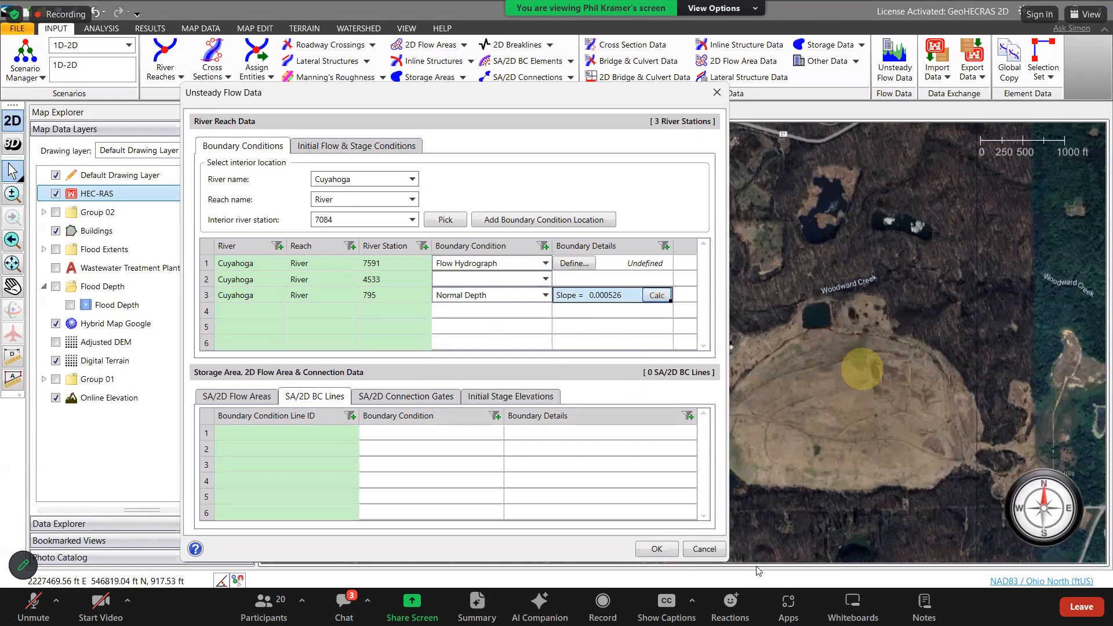
Fill the 15-minute hydrograph at station 7591 with the flows from Excel column A and set the initial flow to 317.58 cfs.
left_click(574, 263)
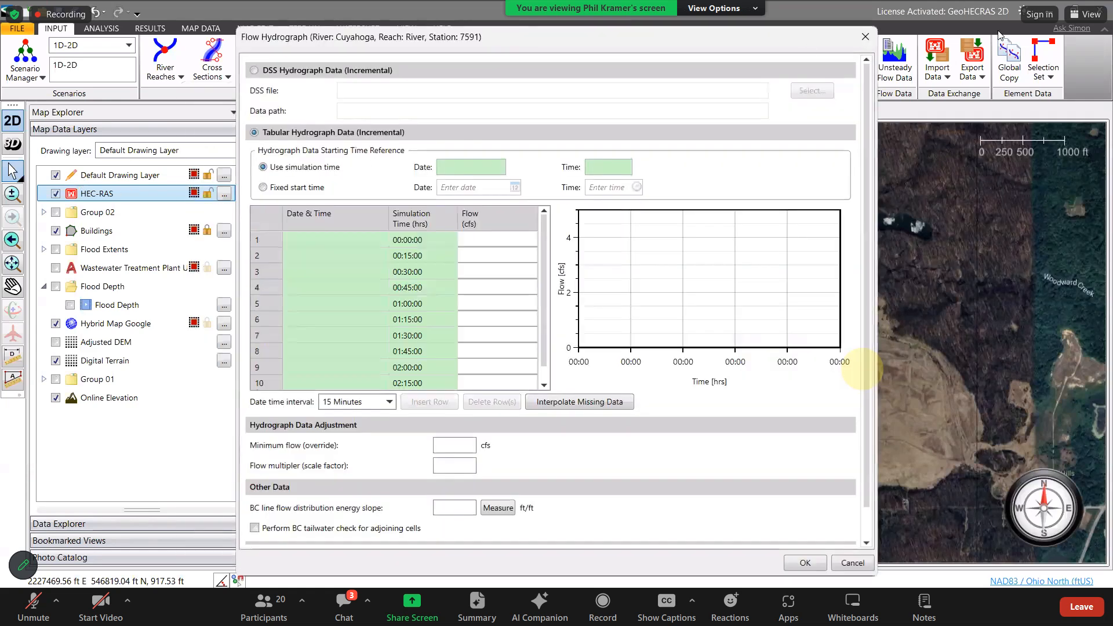
key("alt+Tab")
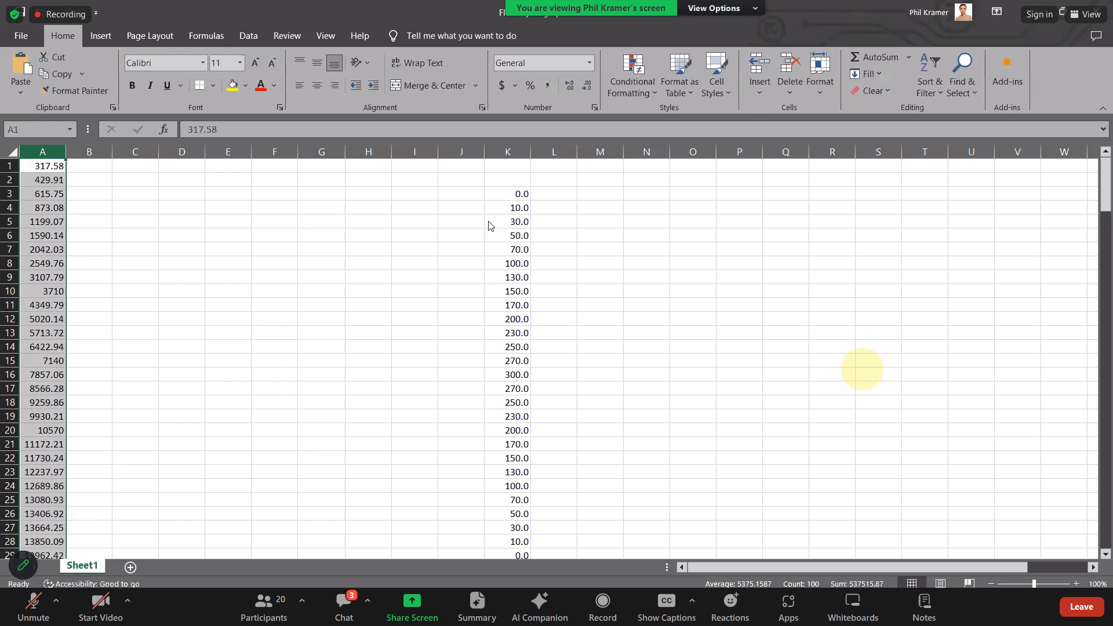
key("alt+Tab")
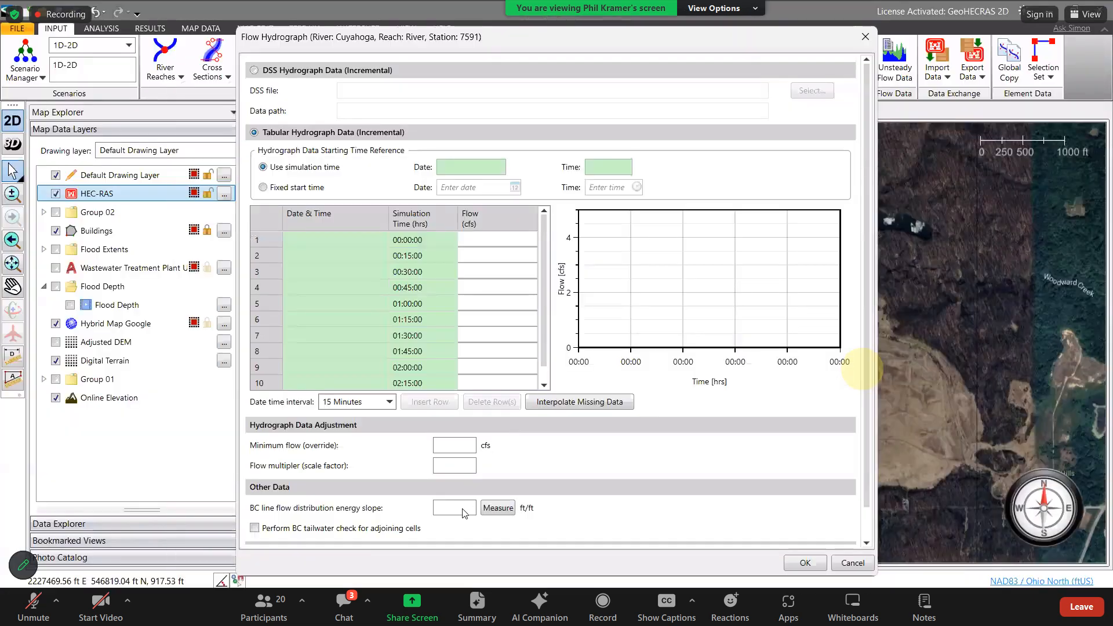
key("ctrl+v")
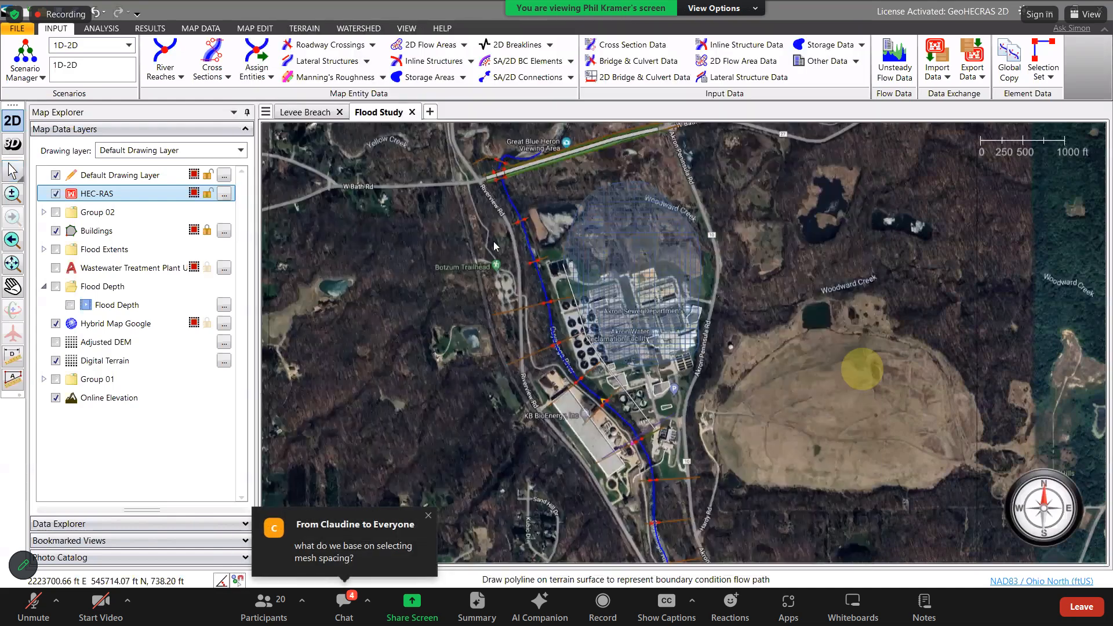
key("Escape")
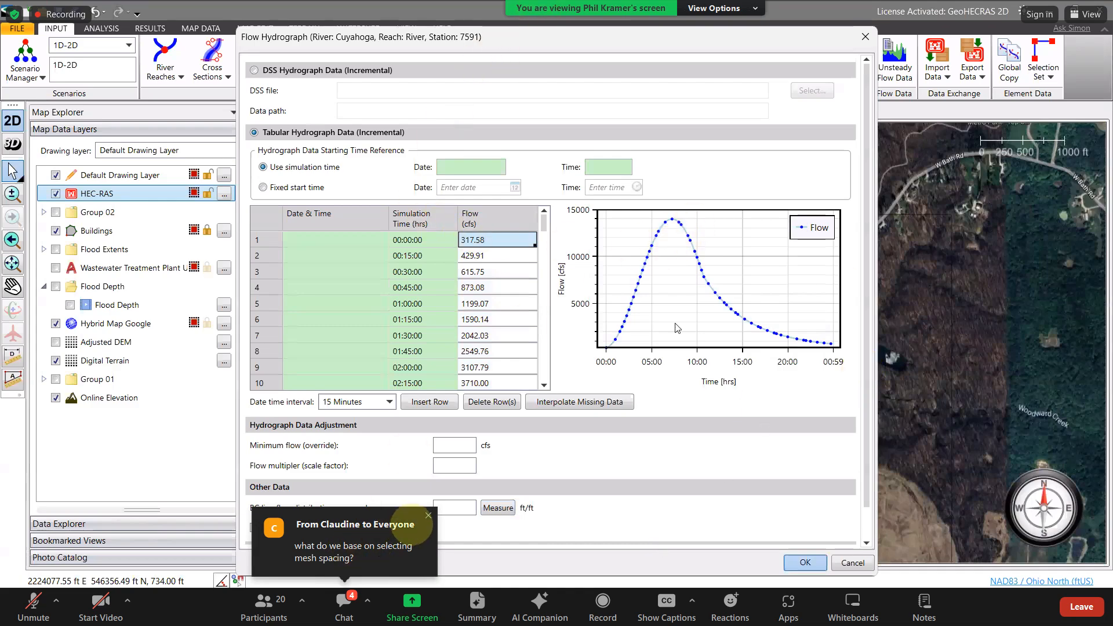
left_click(806, 563)
left_click(357, 146)
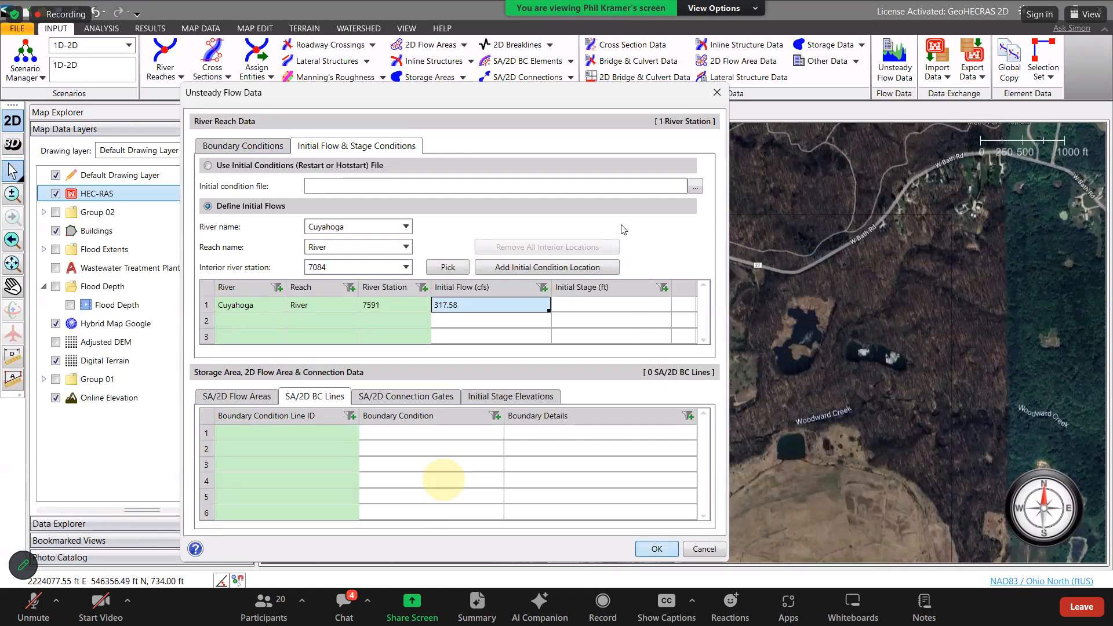
key("Return")
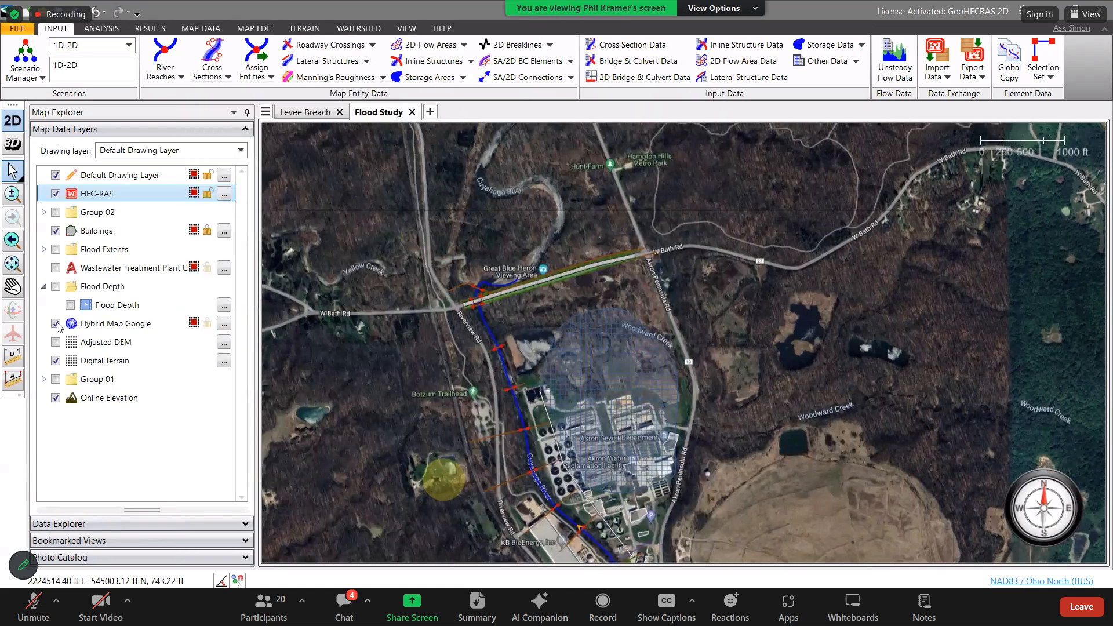
Hide the Hybrid Map Google layer and set the lateral structure's tailwater connection to Adjacent SA/2D Flow Area using 2D Area.
left_click(57, 325)
left_click_drag(538, 459, 551, 291)
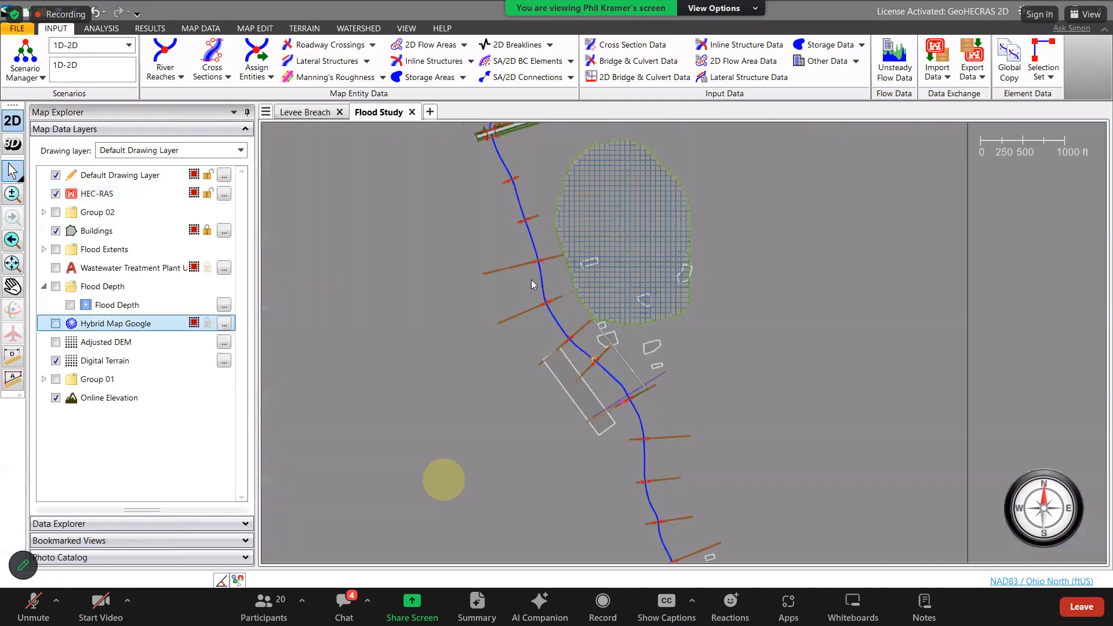
scroll(544, 333, "up", 3)
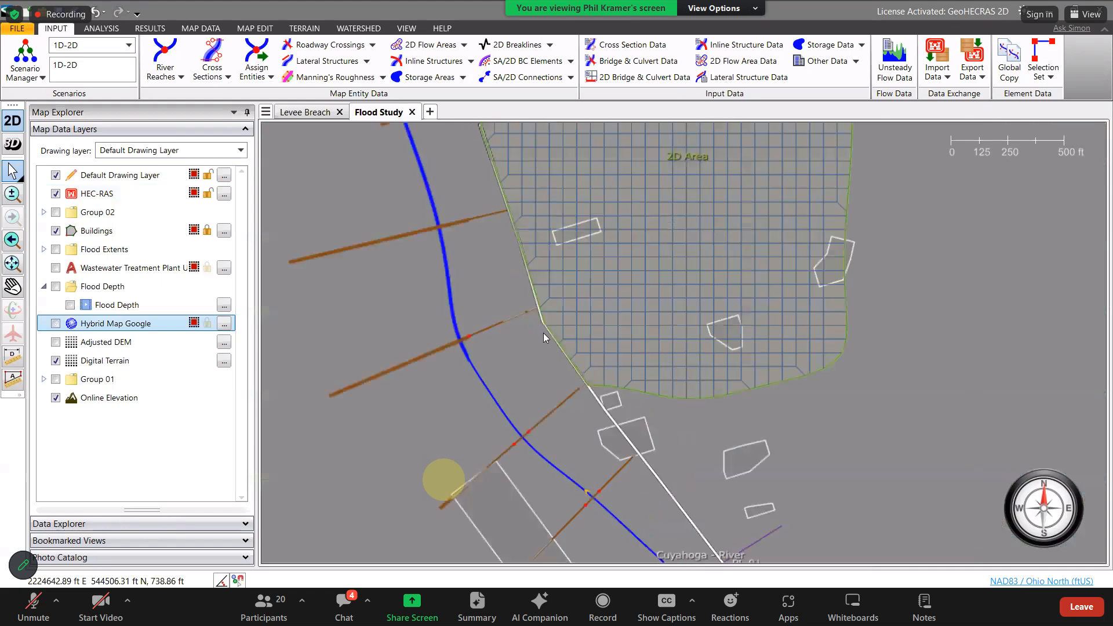
scroll(544, 344, "up", 2)
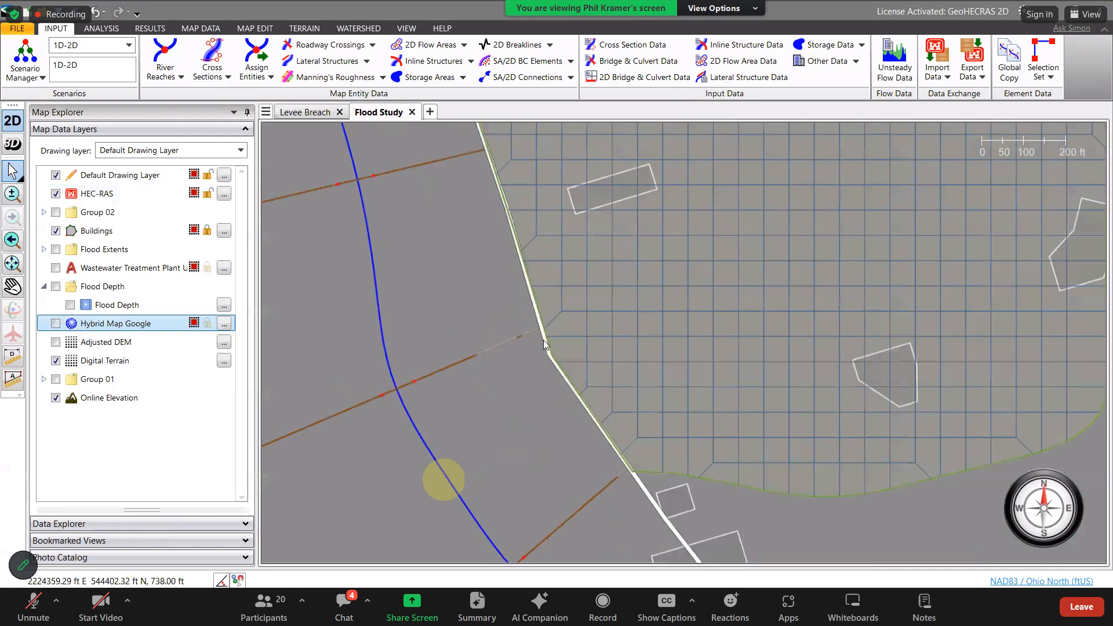
left_click(531, 331)
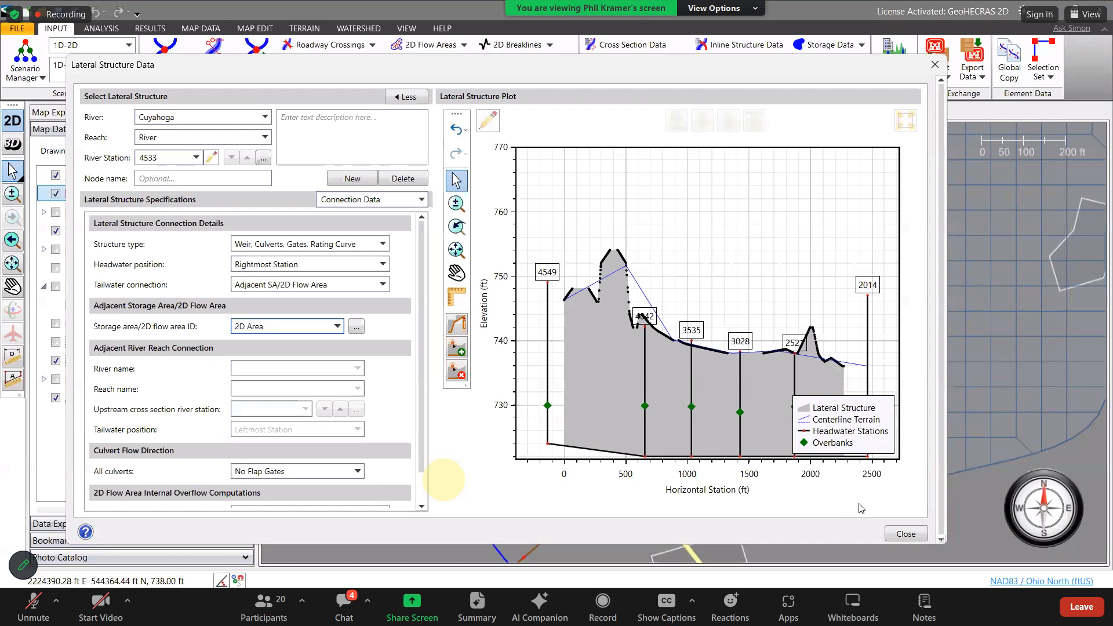
scroll(255, 362, "down", 2)
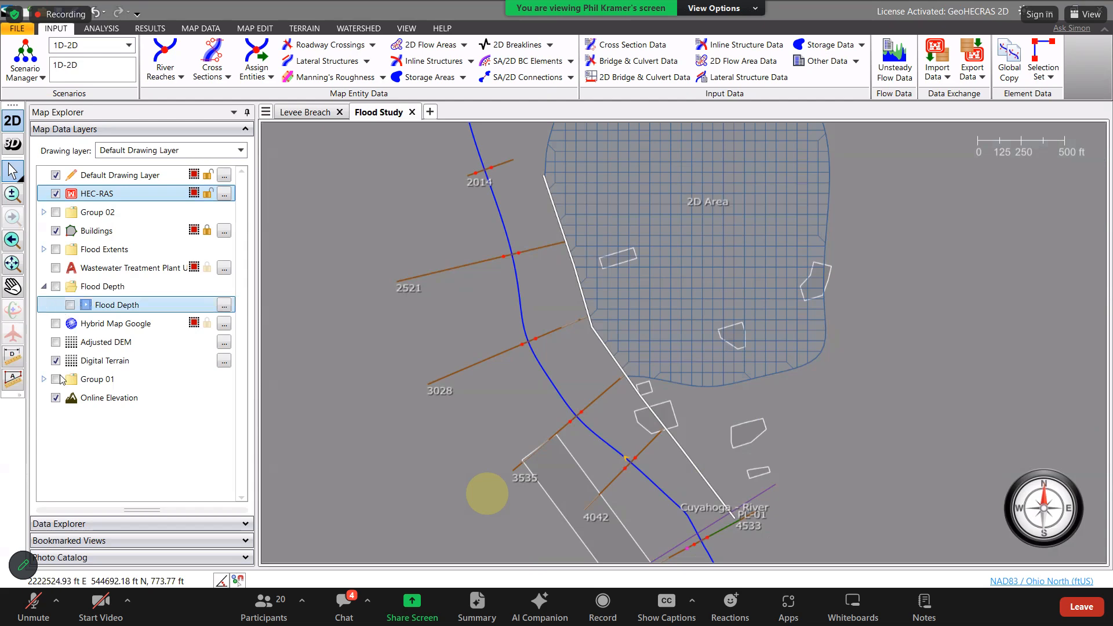
Generate a color relief display for the Digital Terrain layer and inspect the terrain around the river and the 2D Area.
left_click(225, 363)
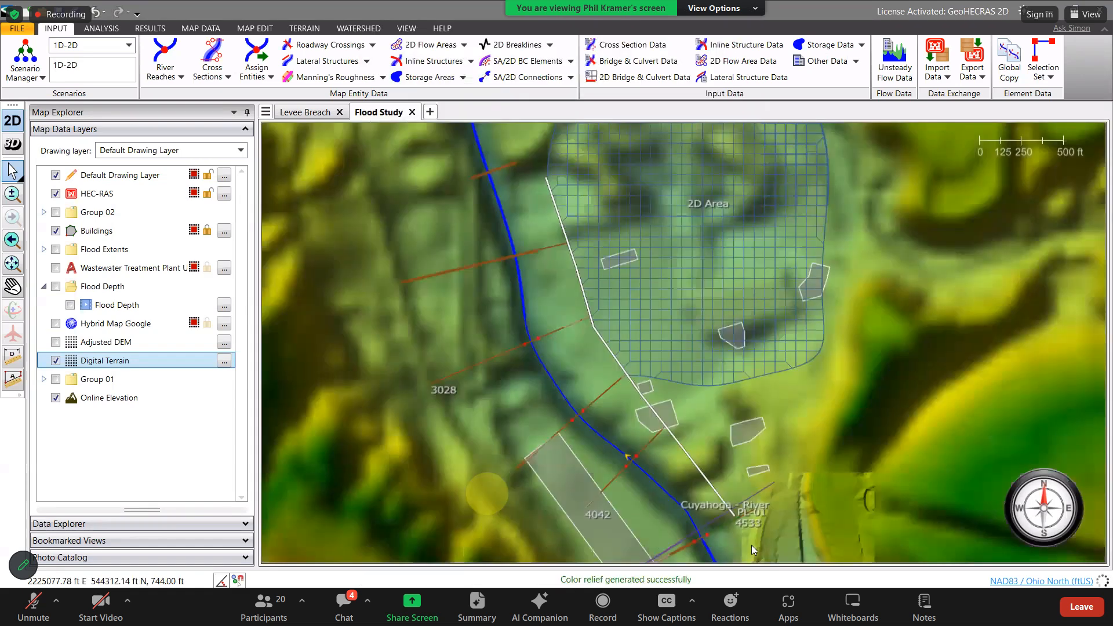
scroll(712, 332, "down", 3)
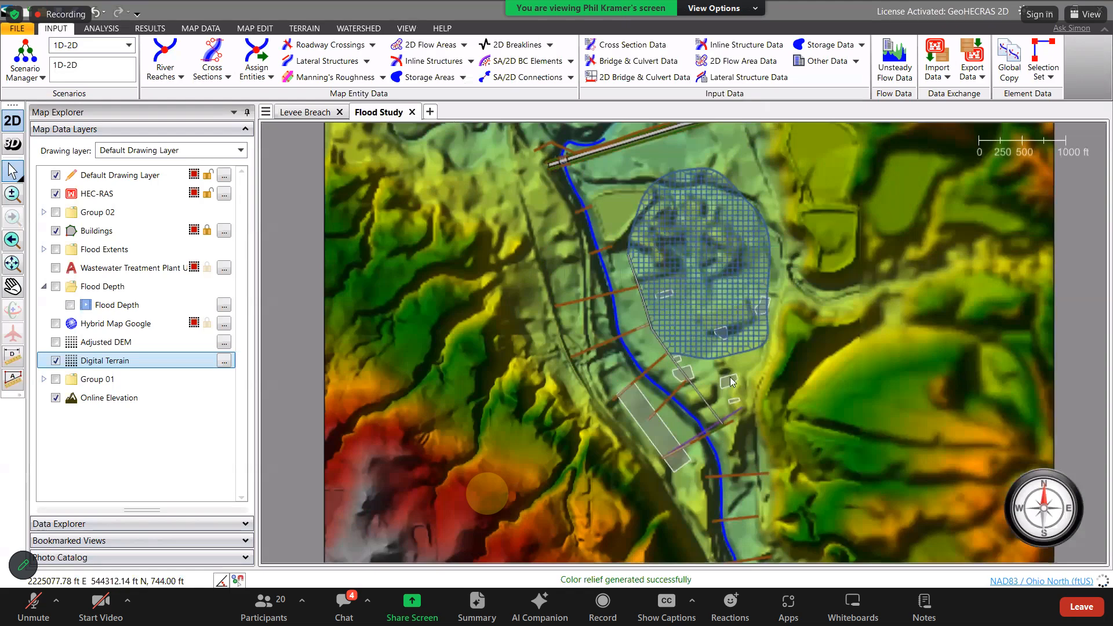
scroll(729, 377, "down", 3)
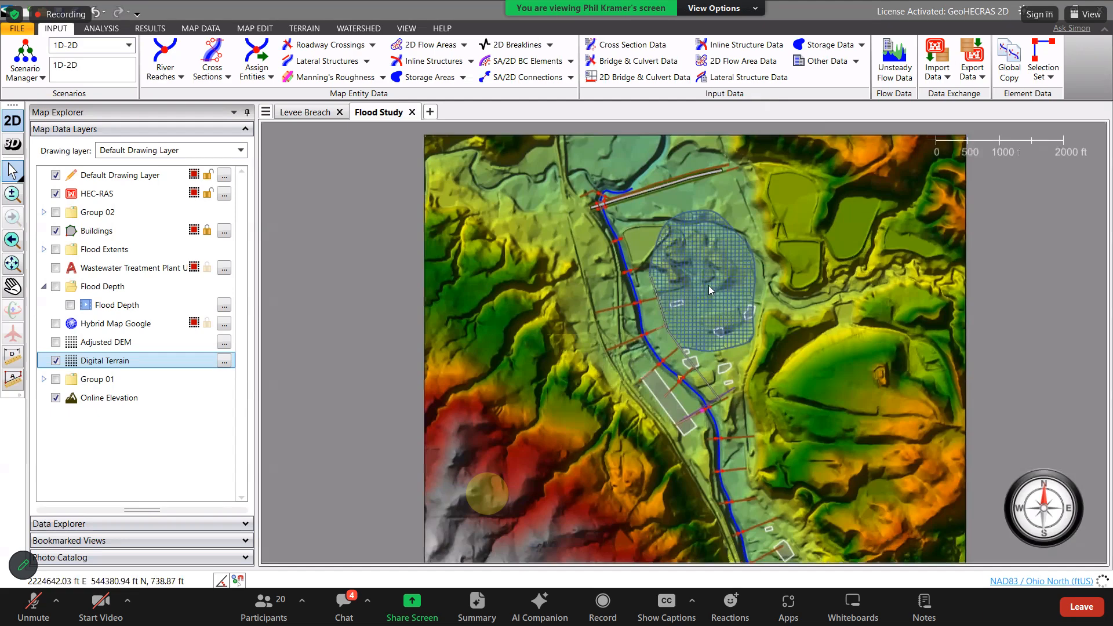
scroll(709, 286, "up", 2)
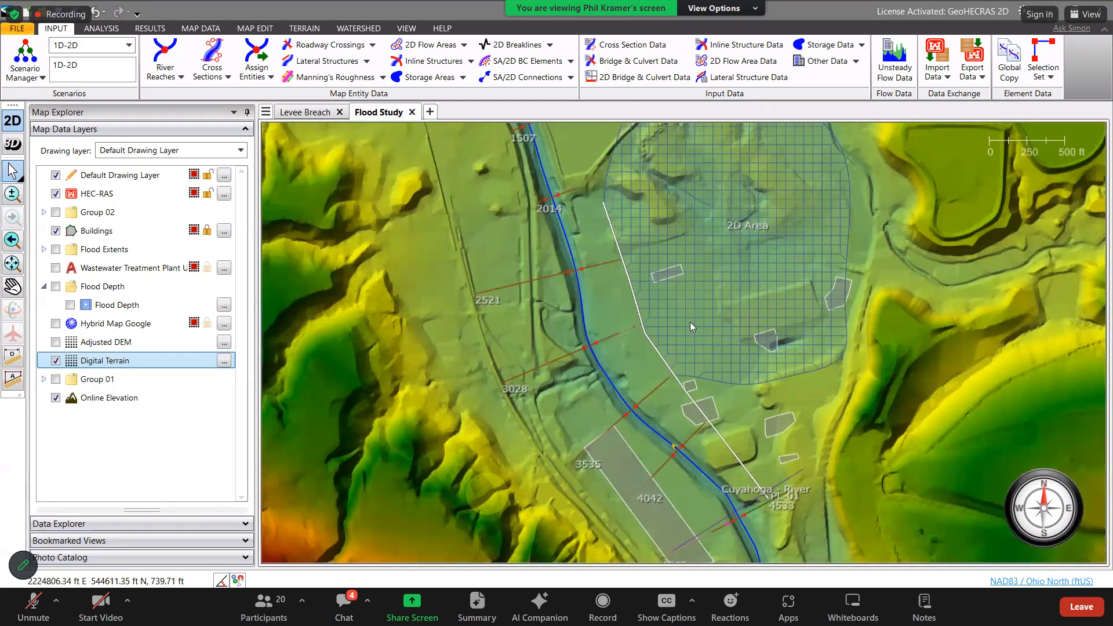
scroll(777, 315, "up", 2)
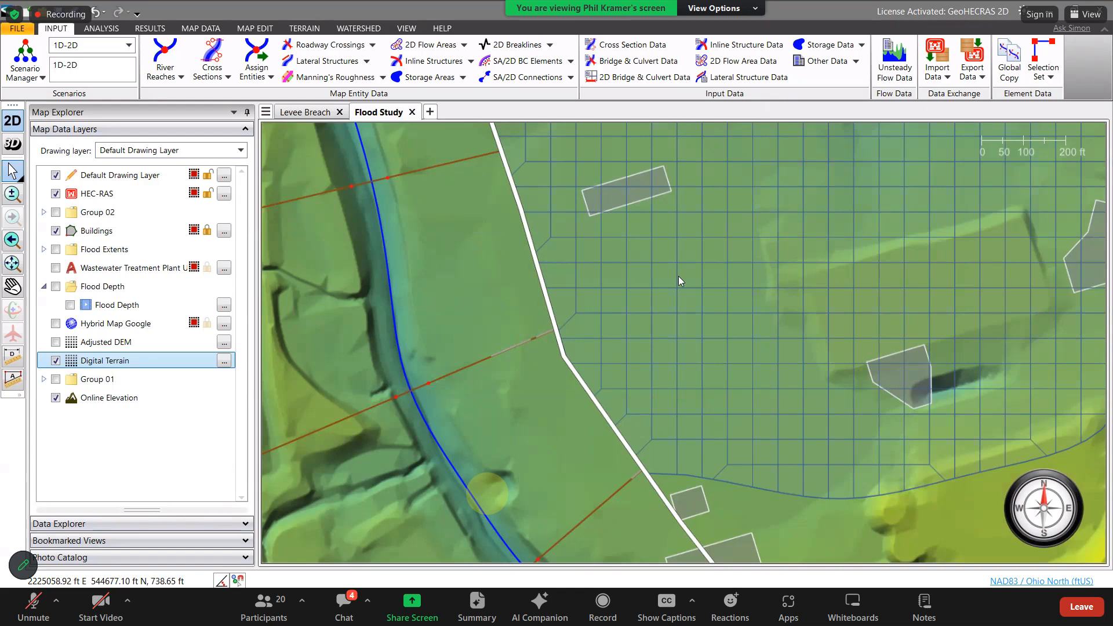
scroll(679, 276, "down", 3)
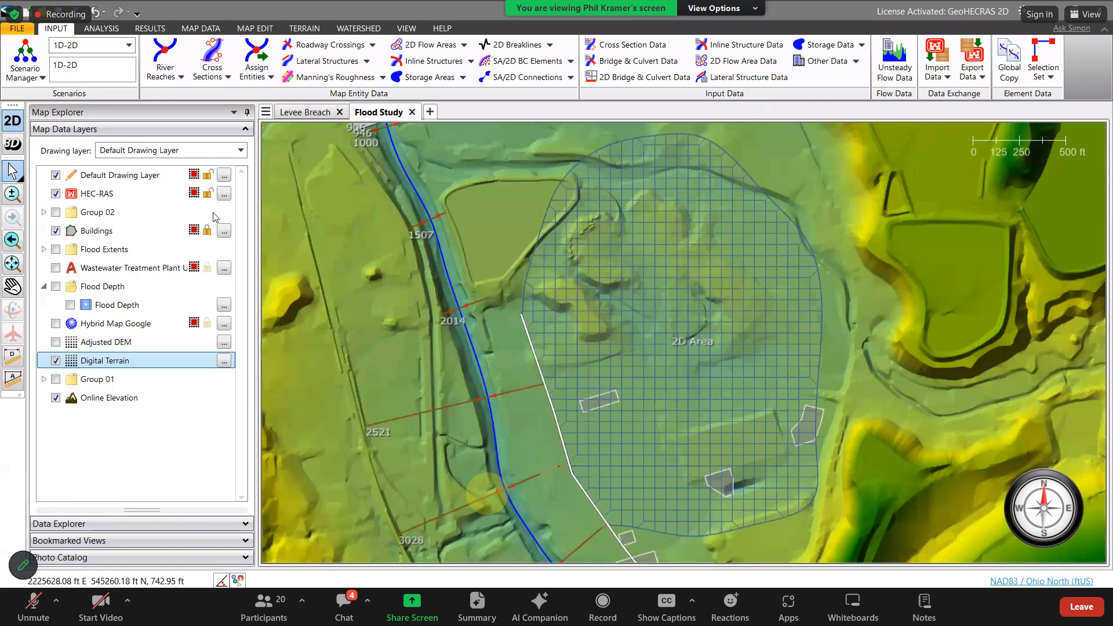
Review the 2D Area's flow area data and its available meshing schemes, keeping Uniform Mesh, and close the data.
left_click(224, 194)
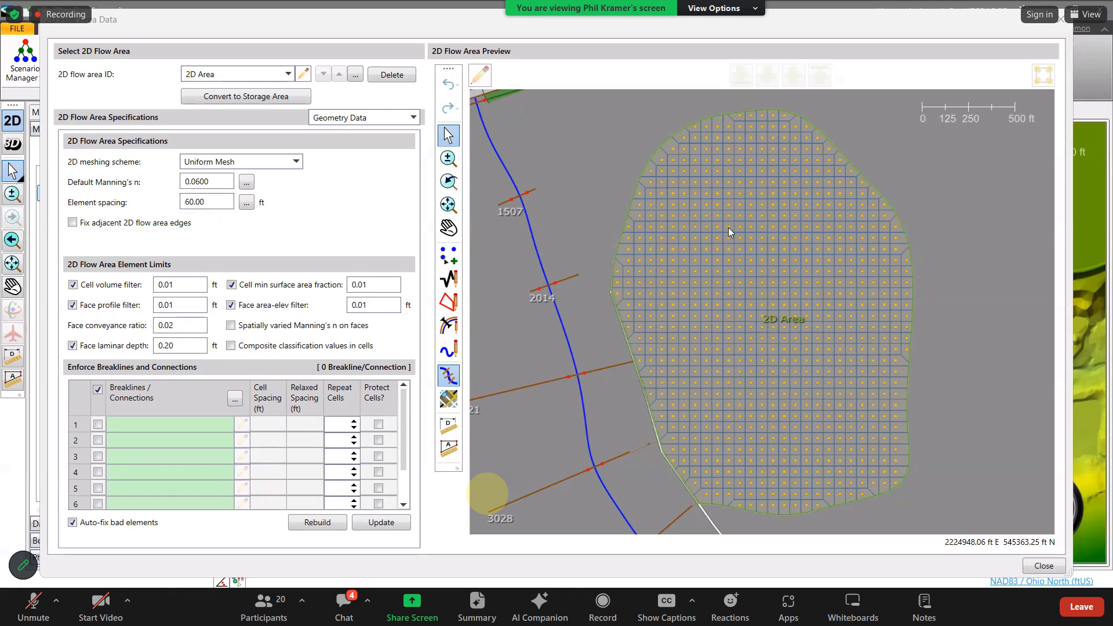
left_click(209, 208)
left_click(252, 165)
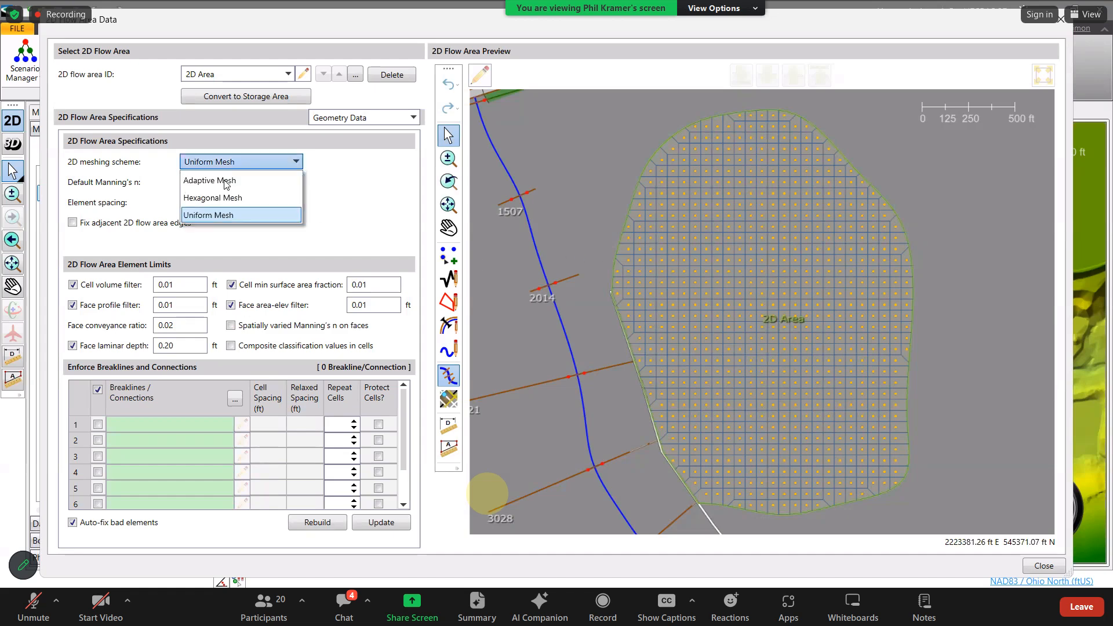
left_click(206, 219)
left_click(203, 206)
left_click(1061, 24)
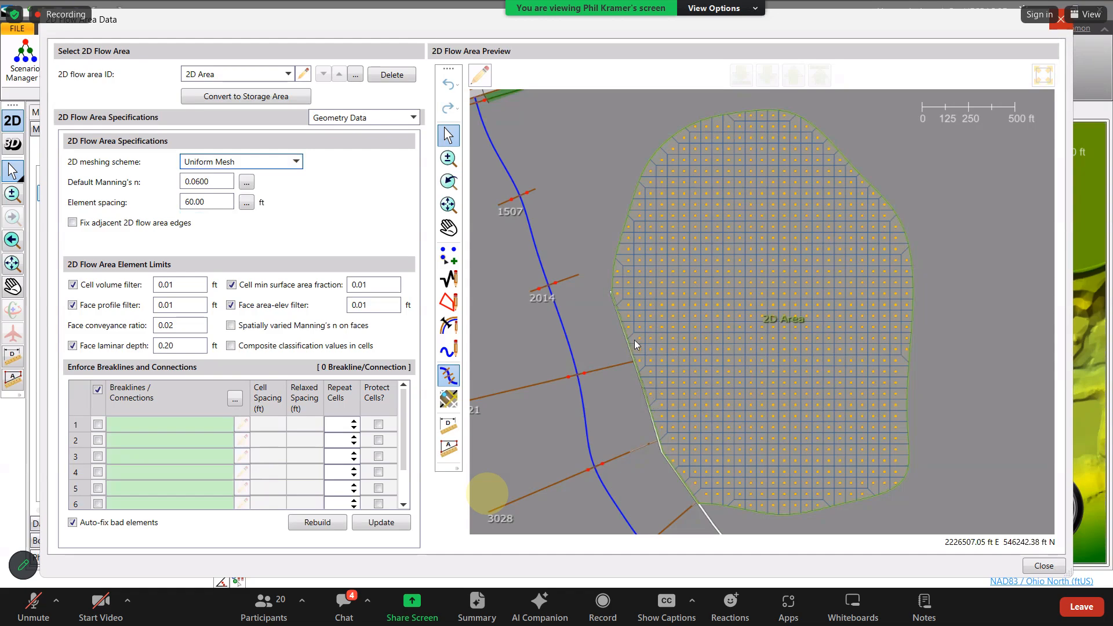
Change the meshing scheme of the 2D Area with the breaklines to Uniform Mesh with 30 ft element spacing and update the mesh.
scroll(634, 340, "down", 5)
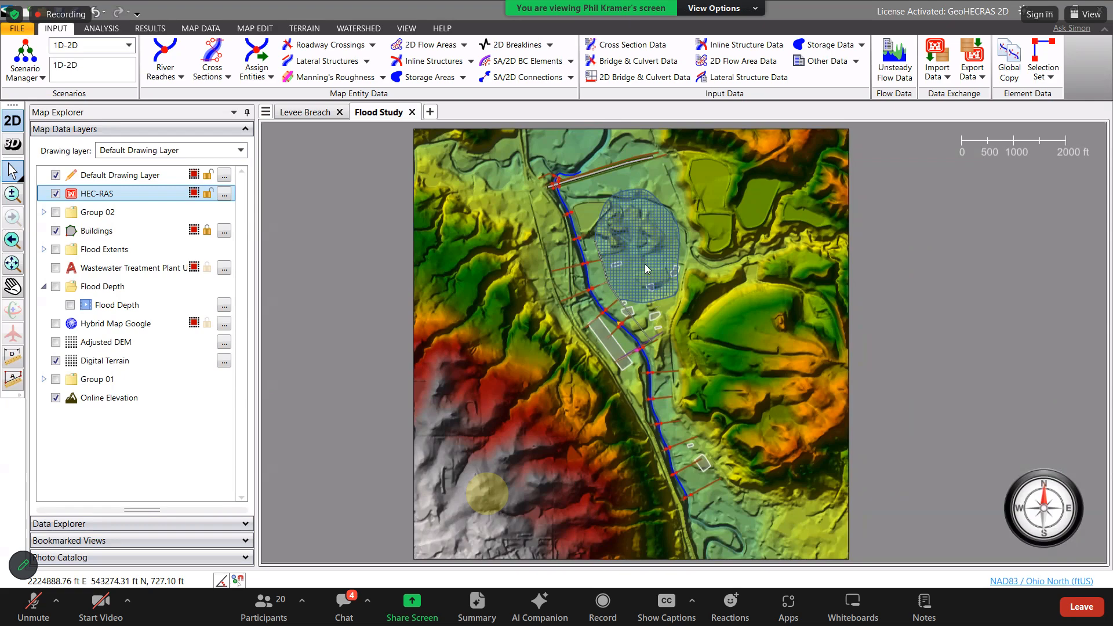
scroll(641, 264, "up", 1)
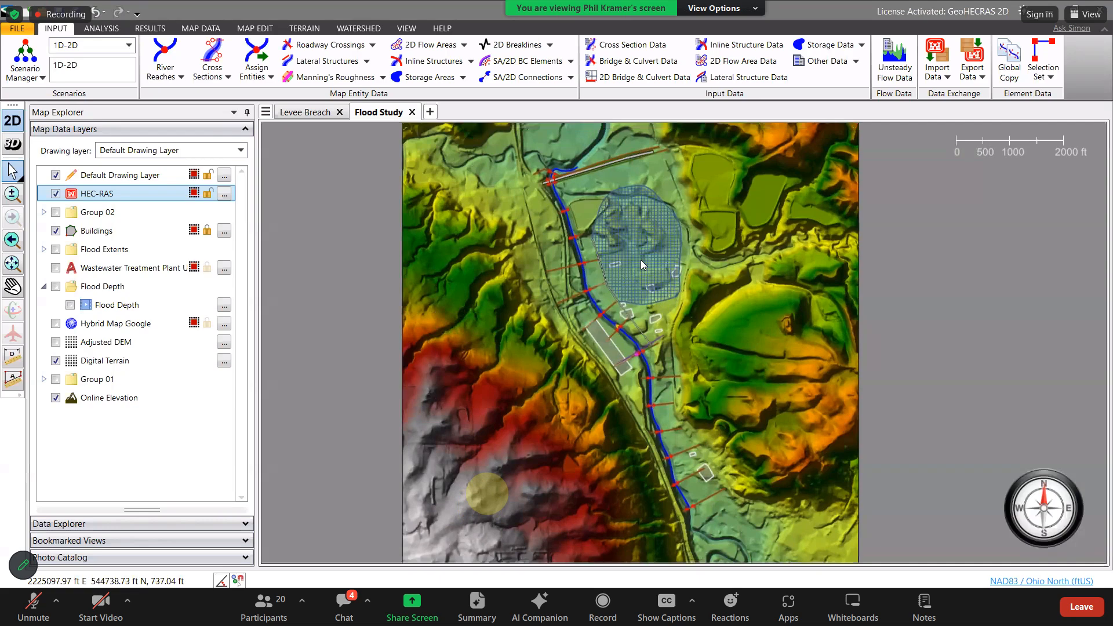
scroll(642, 264, "up", 1)
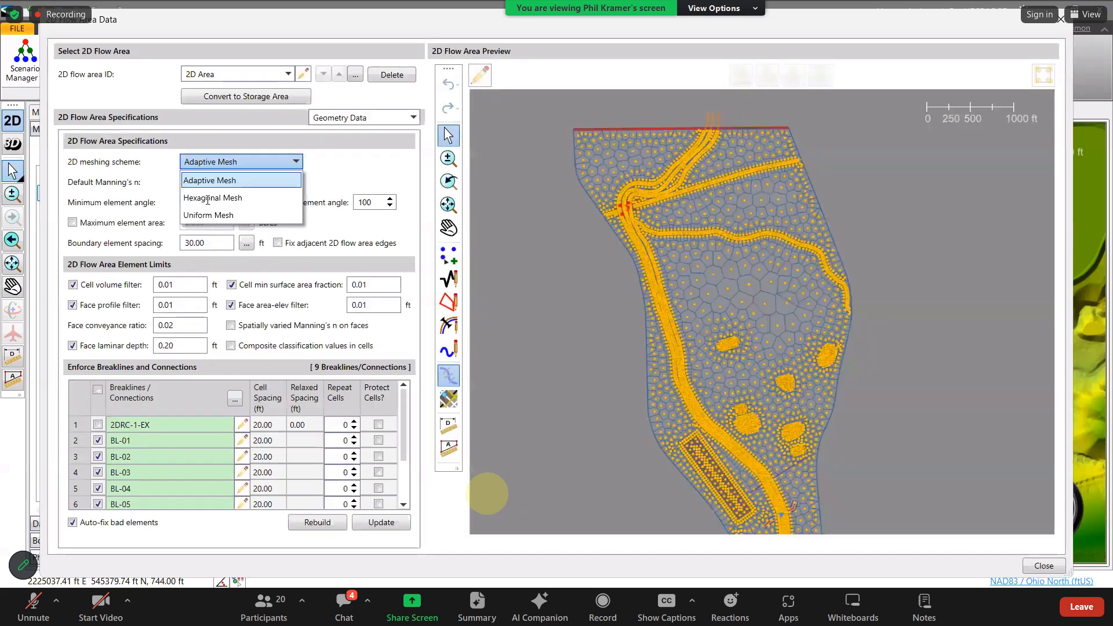
left_click(205, 217)
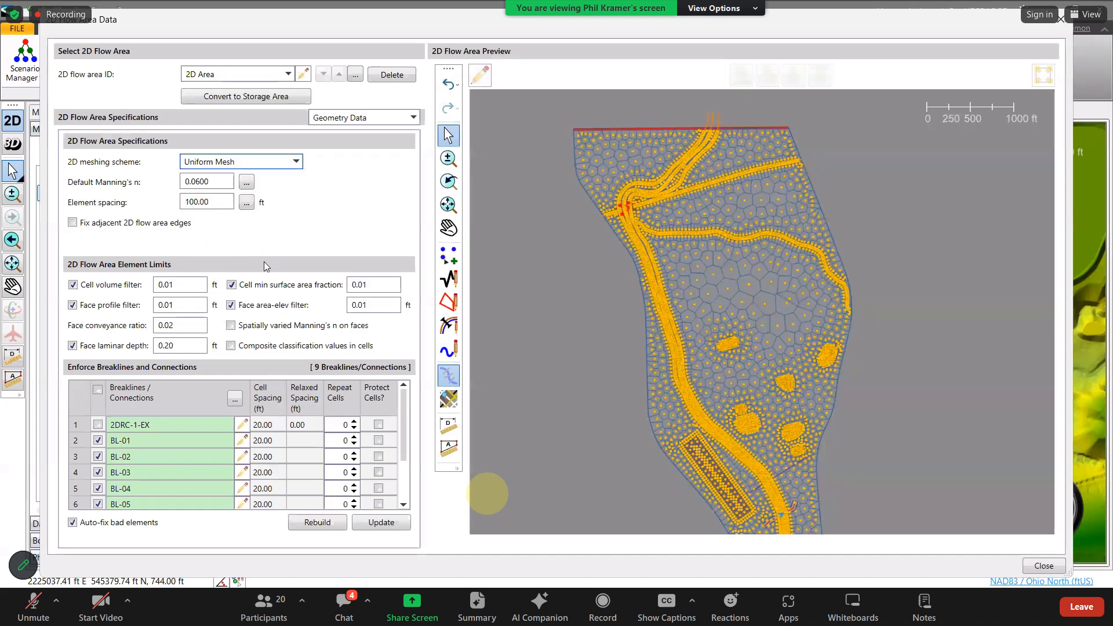
key("Tab")
key("Tab")
type("30")
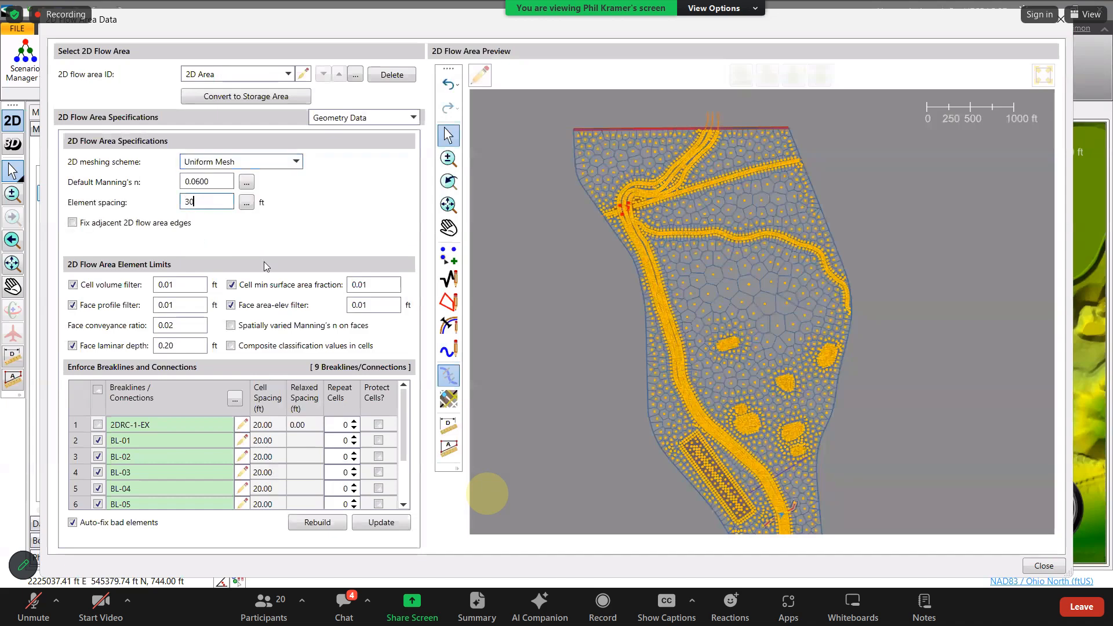
left_click(390, 524)
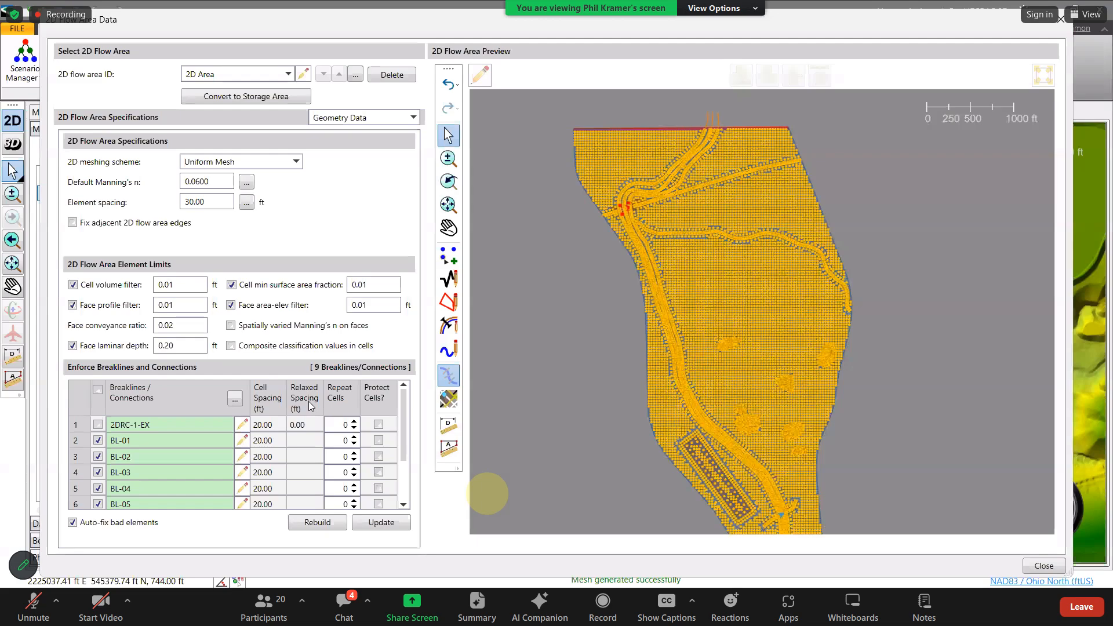
Regenerate the uniform mesh with 100 ft element spacing and inspect the cells along the breaklines.
left_click(305, 424)
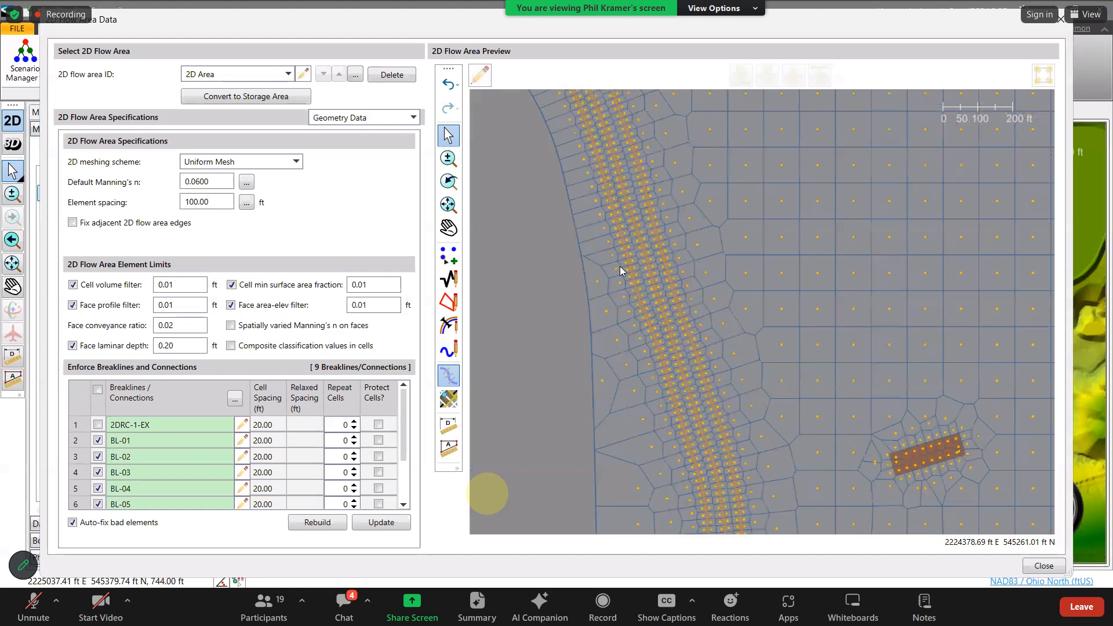
scroll(678, 262, "up", 3)
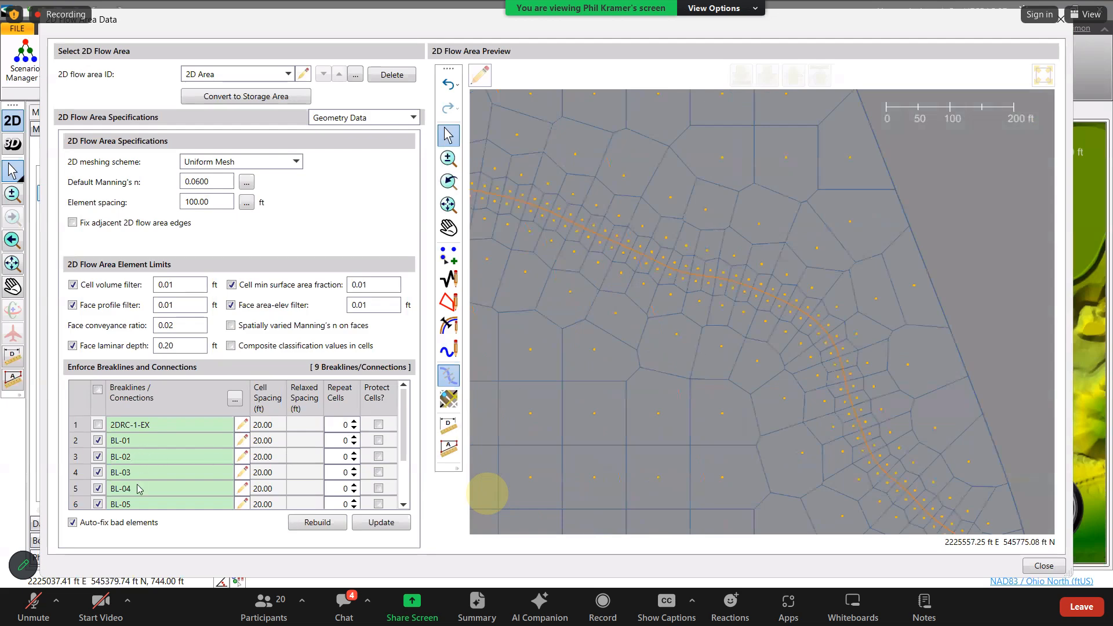
scroll(784, 336, "up", 1)
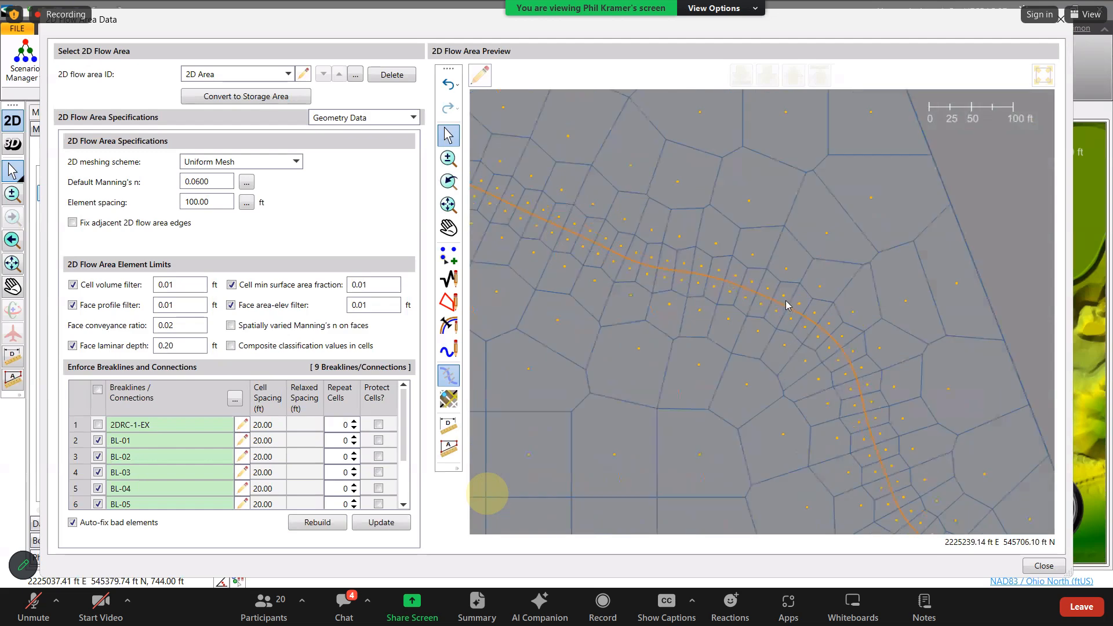
Set the repeat cells for breakline BL-06 to 1, update the mesh, and inspect the cell rows along it.
scroll(106, 479, "down", 1)
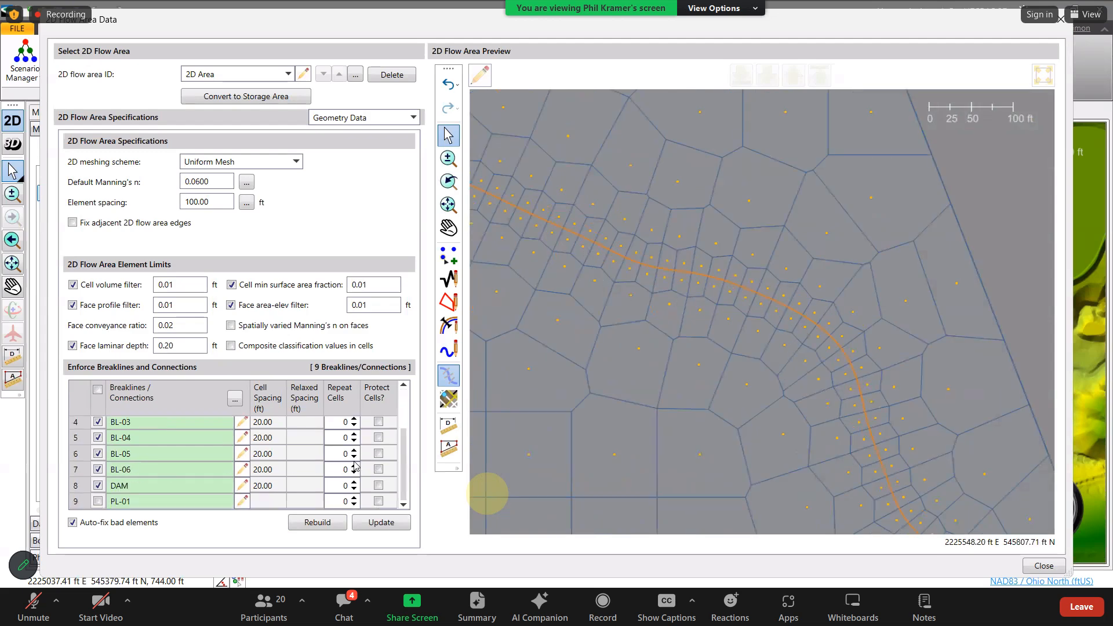
scroll(766, 334, "down", 1)
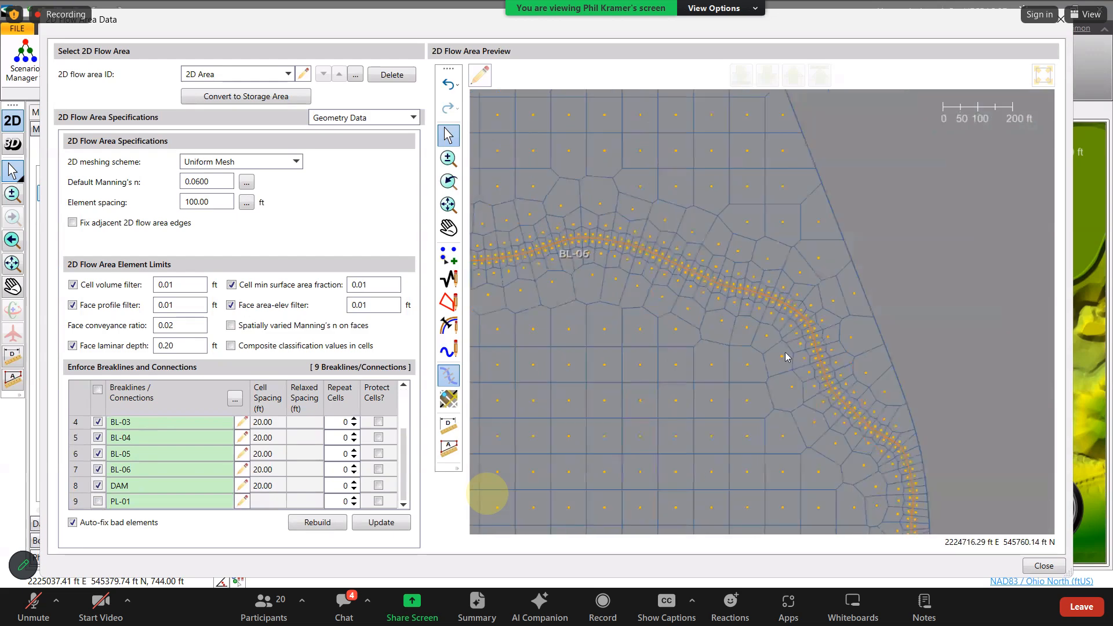
left_click(344, 471)
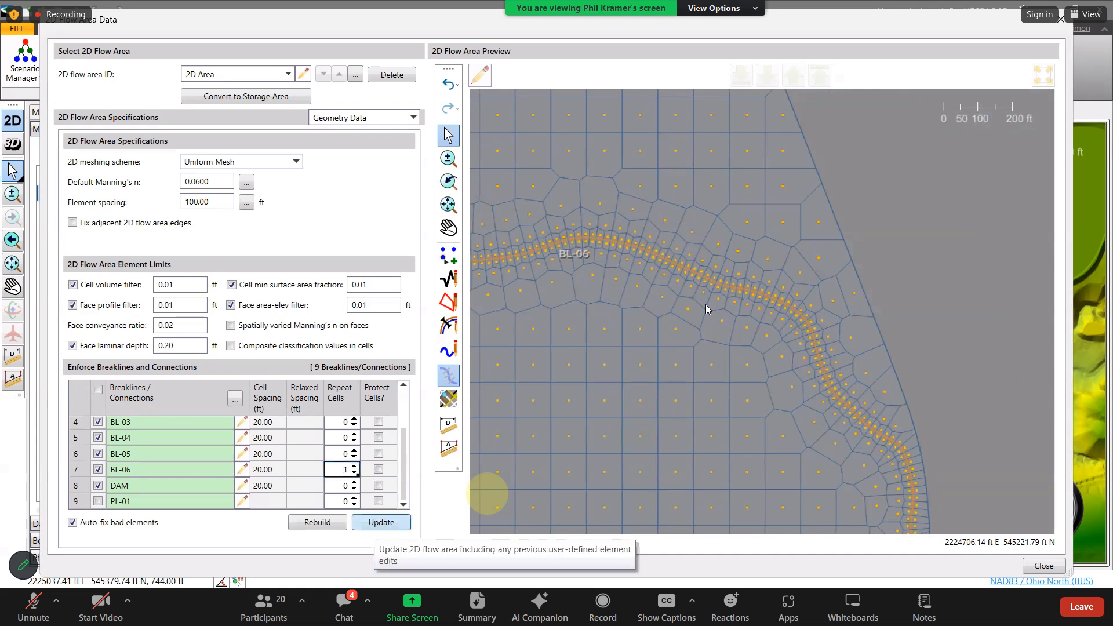
type("1")
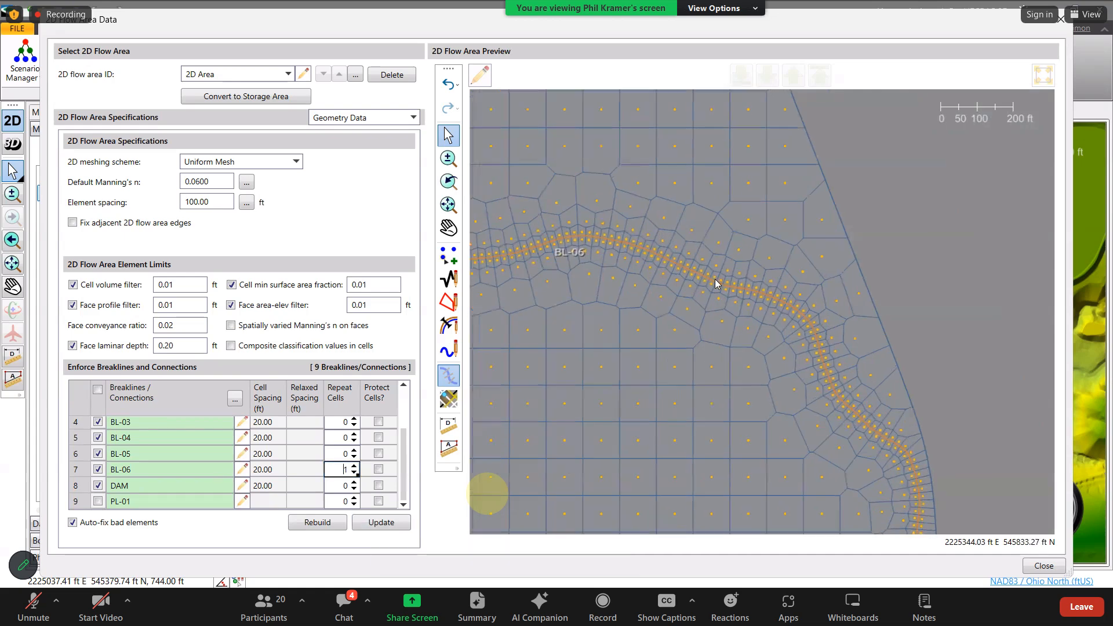
scroll(696, 326, "up", 3)
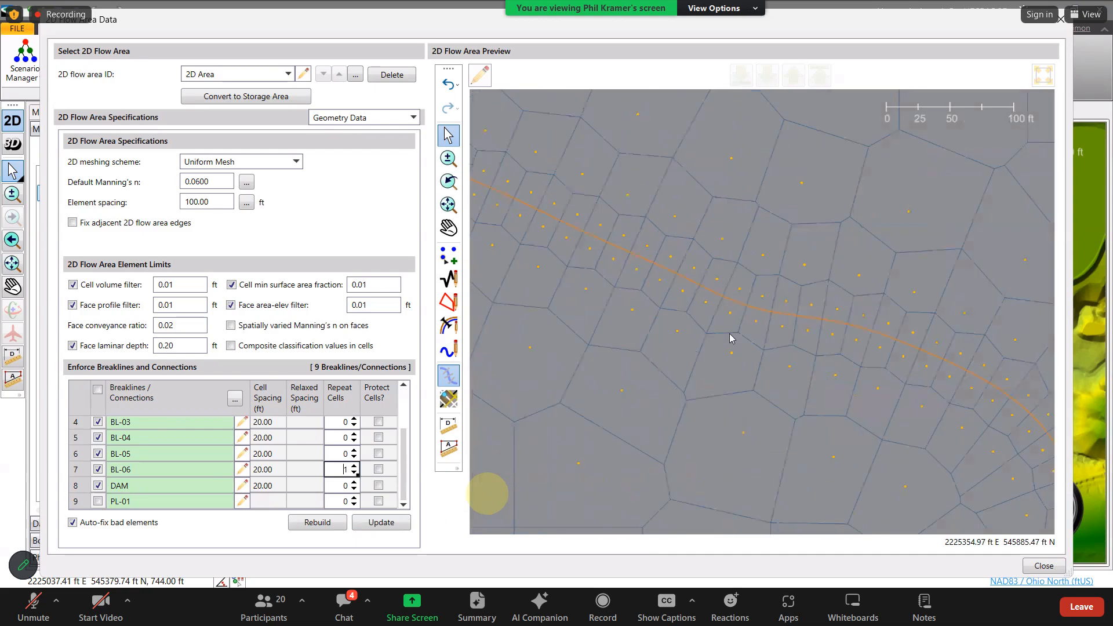
scroll(732, 339, "up", 1)
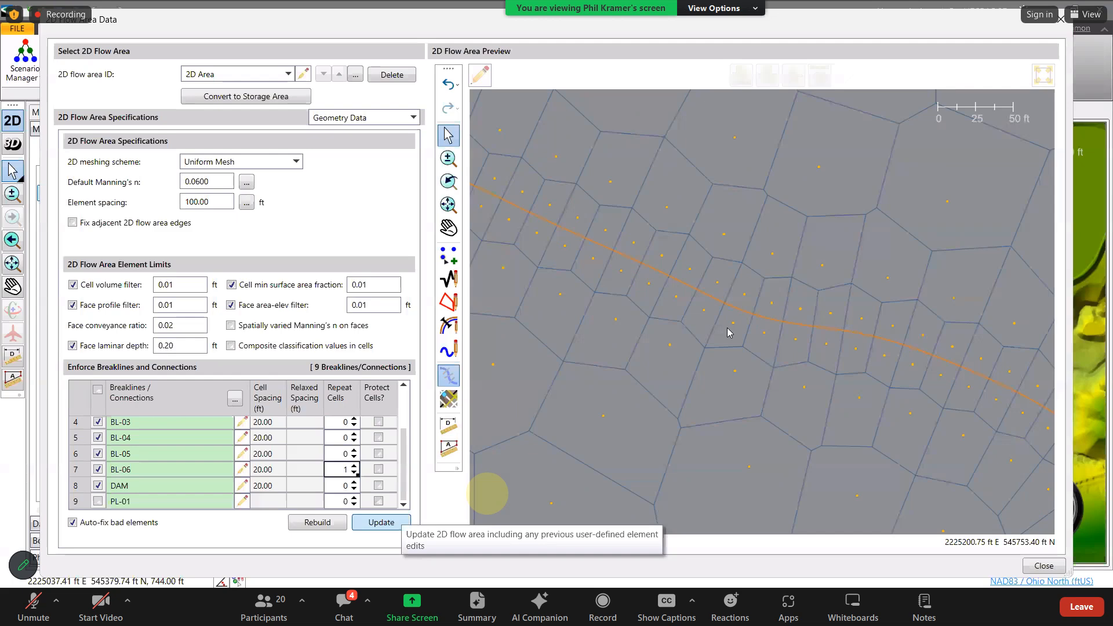
scroll(730, 332, "down", 4)
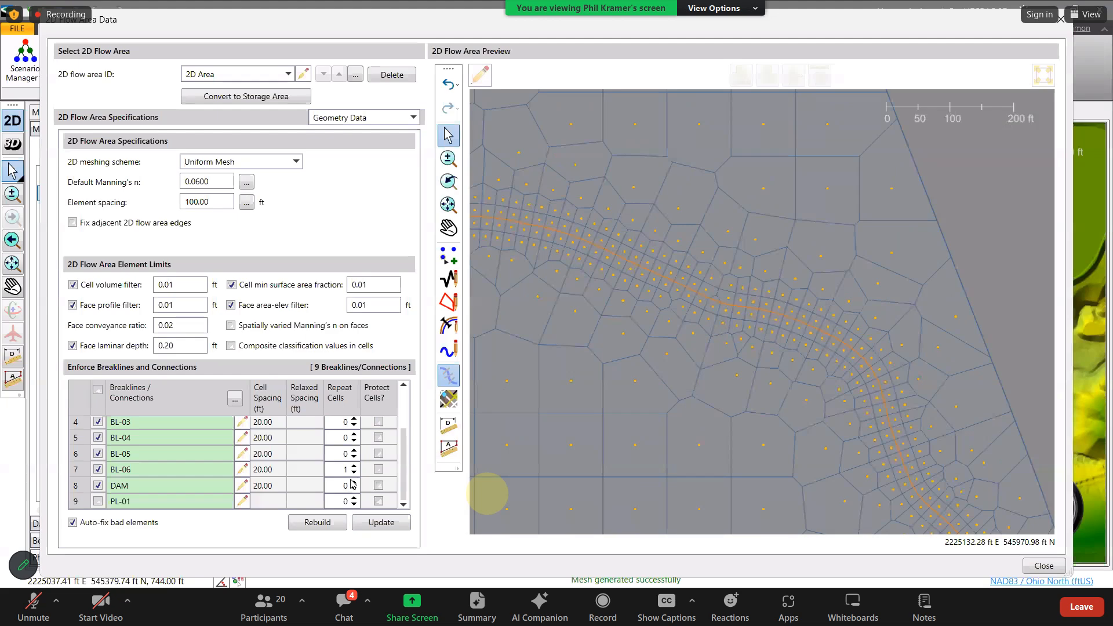
scroll(728, 329, "down", 2)
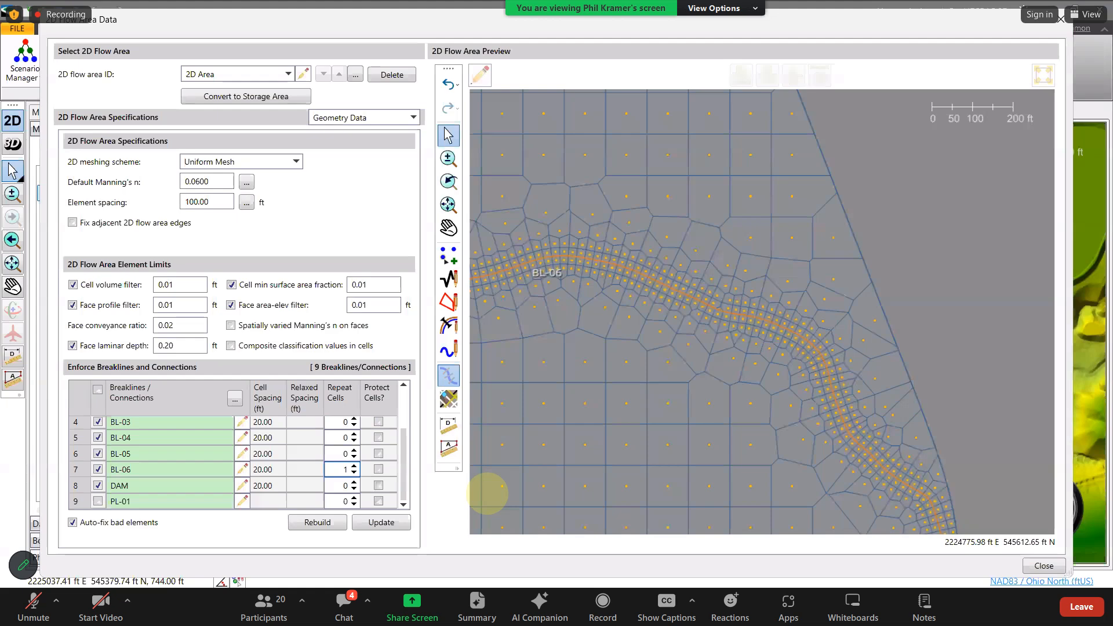
left_click(701, 255)
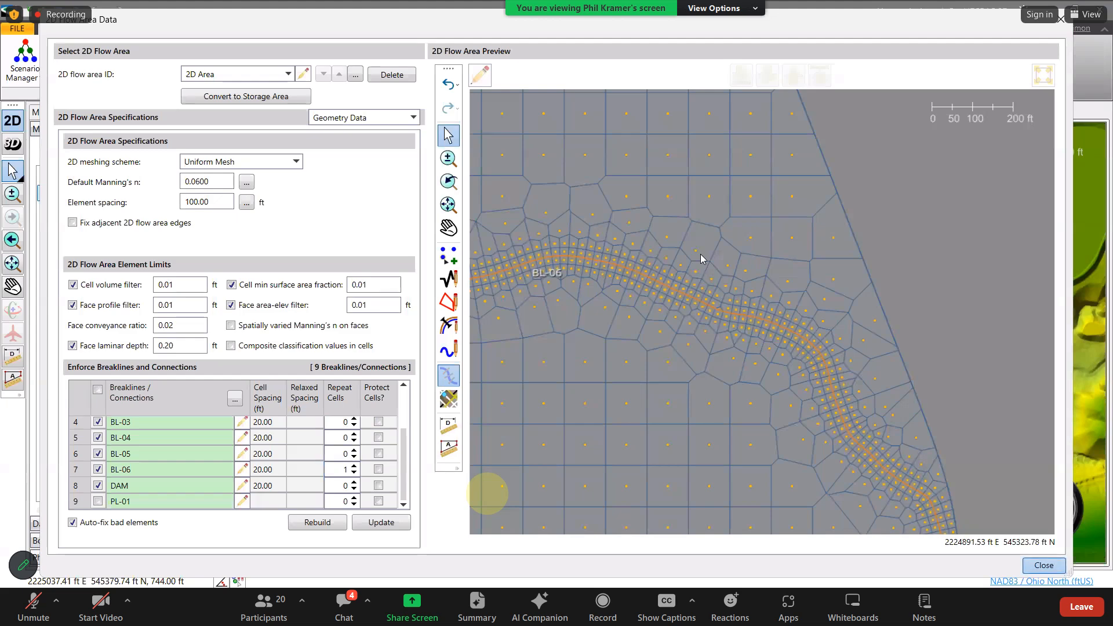